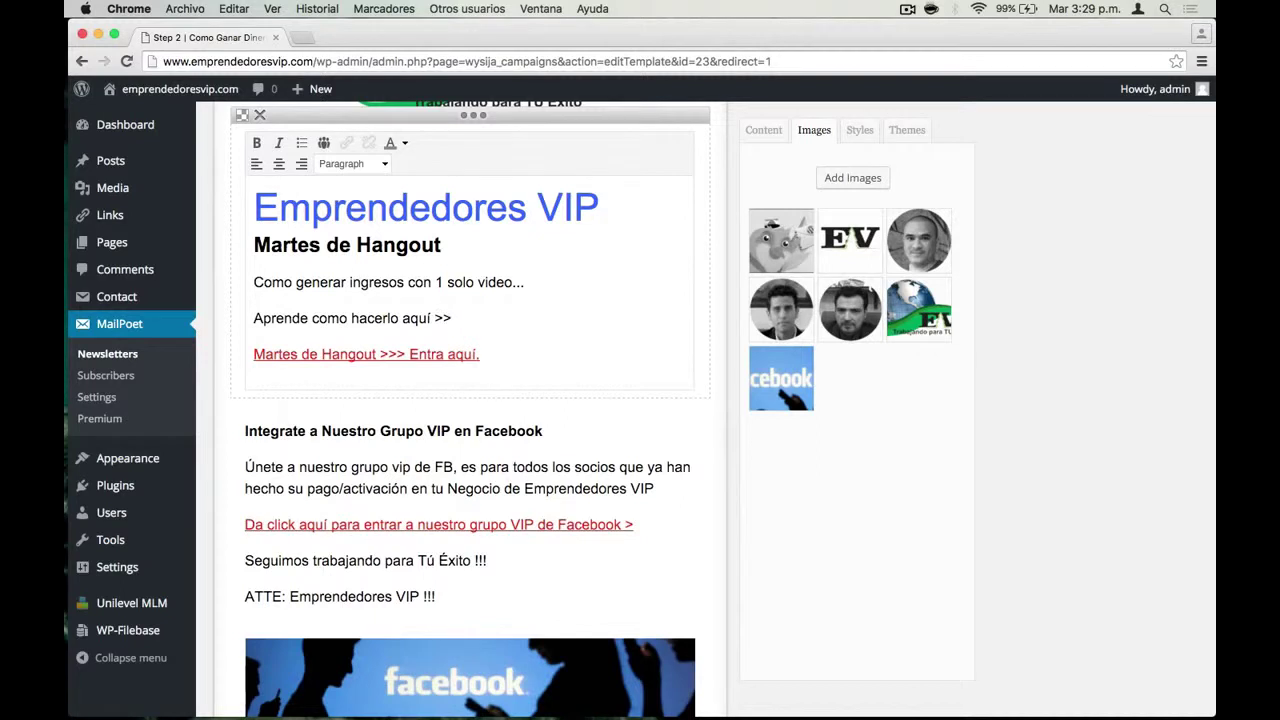
Enter emprendedoresvip.com/hangouts as the link URL for 'Aprende como hacerlo aquí >>' and copy it
left_click_drag(452, 318, 254, 318)
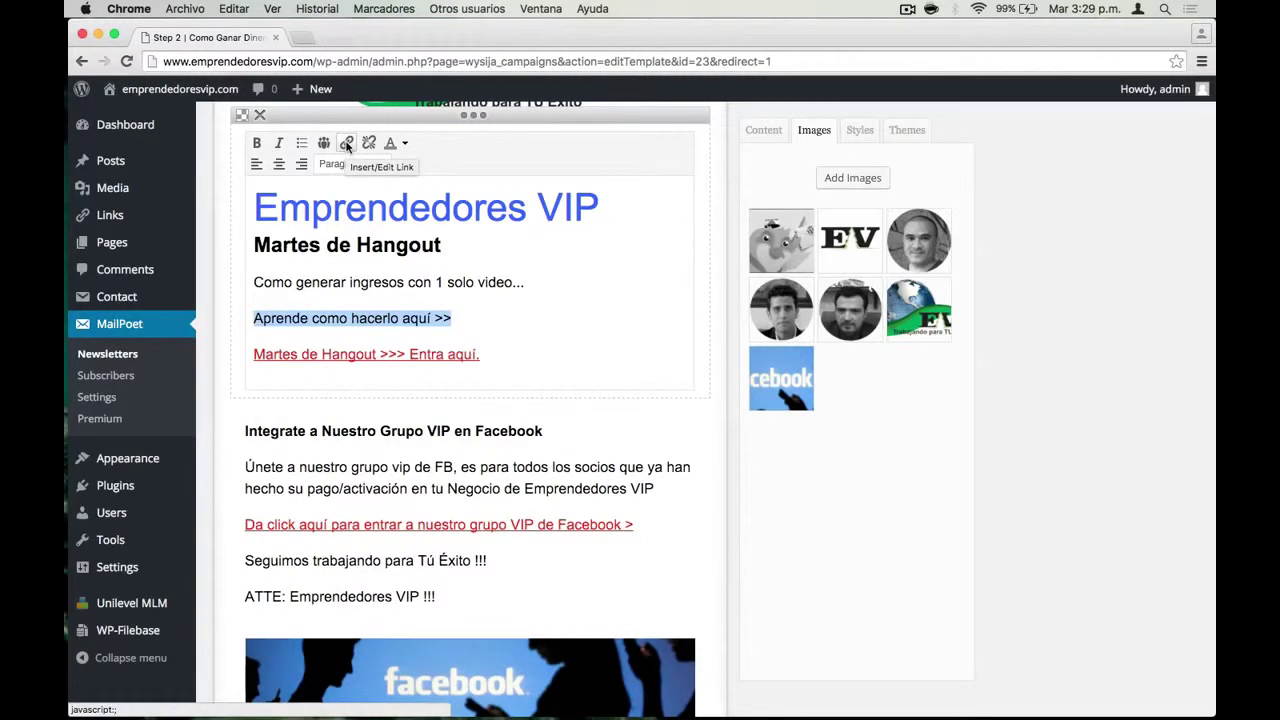
left_click(346, 143)
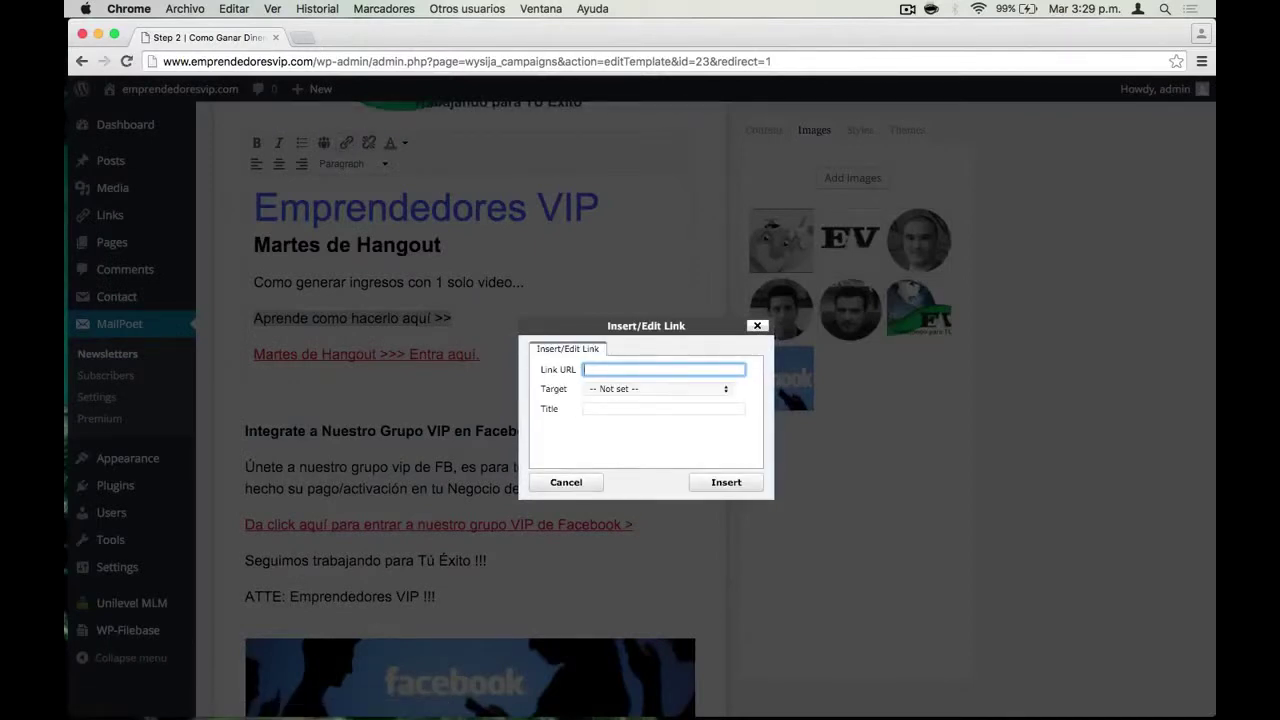
type("http://www.emprendedoresv")
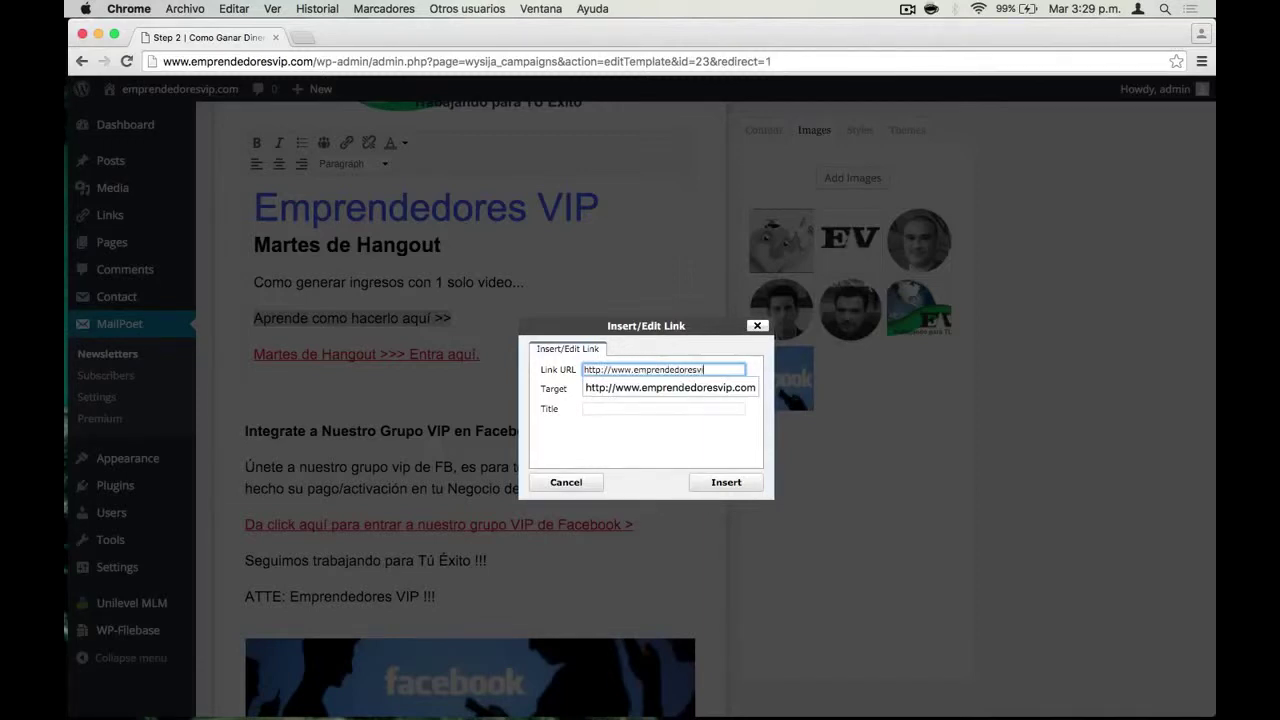
type("/hangouts")
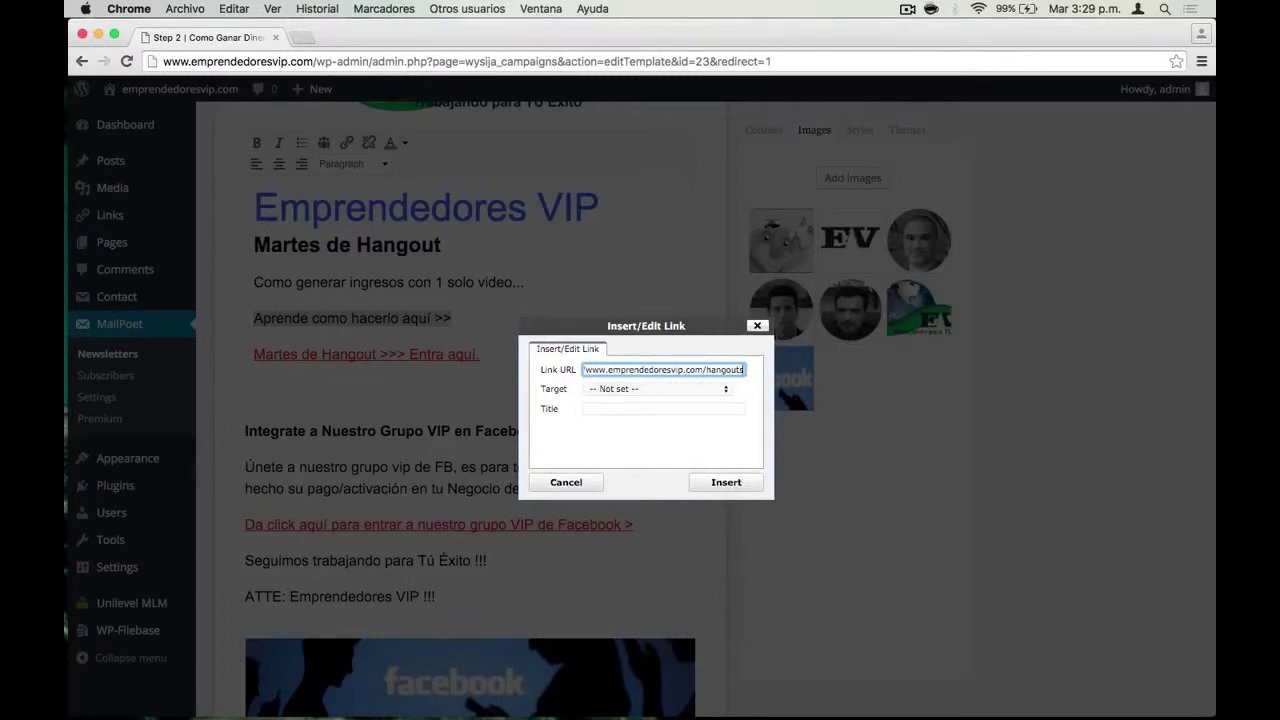
triple_click(688, 370)
key("super+c")
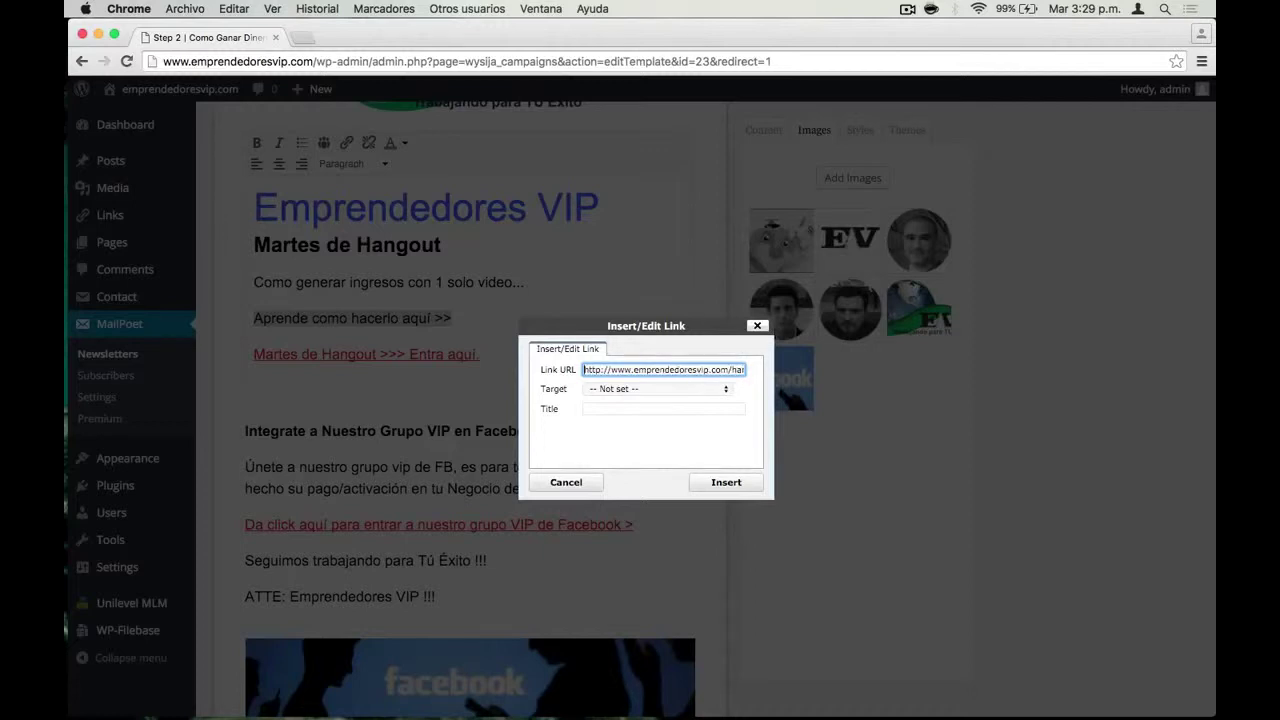
key("super+a")
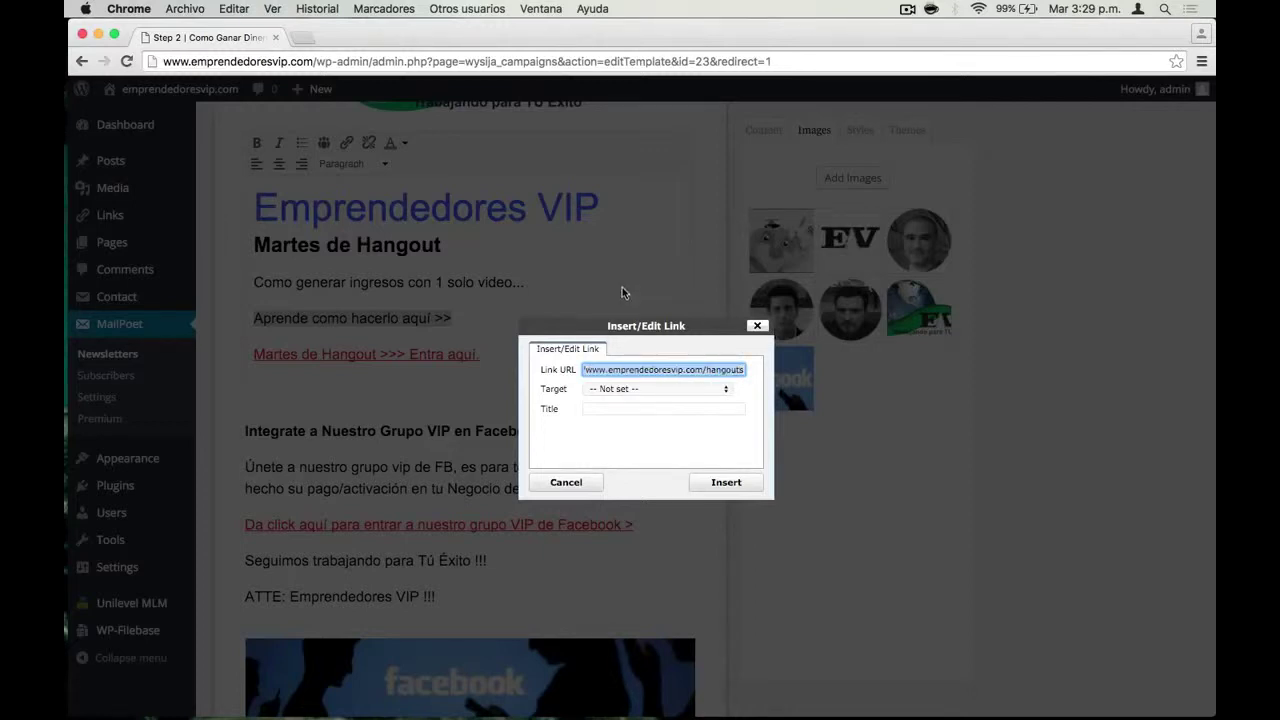
left_click(303, 37)
Paste the hangouts address into the new tab and load the page to test it
key("super+v")
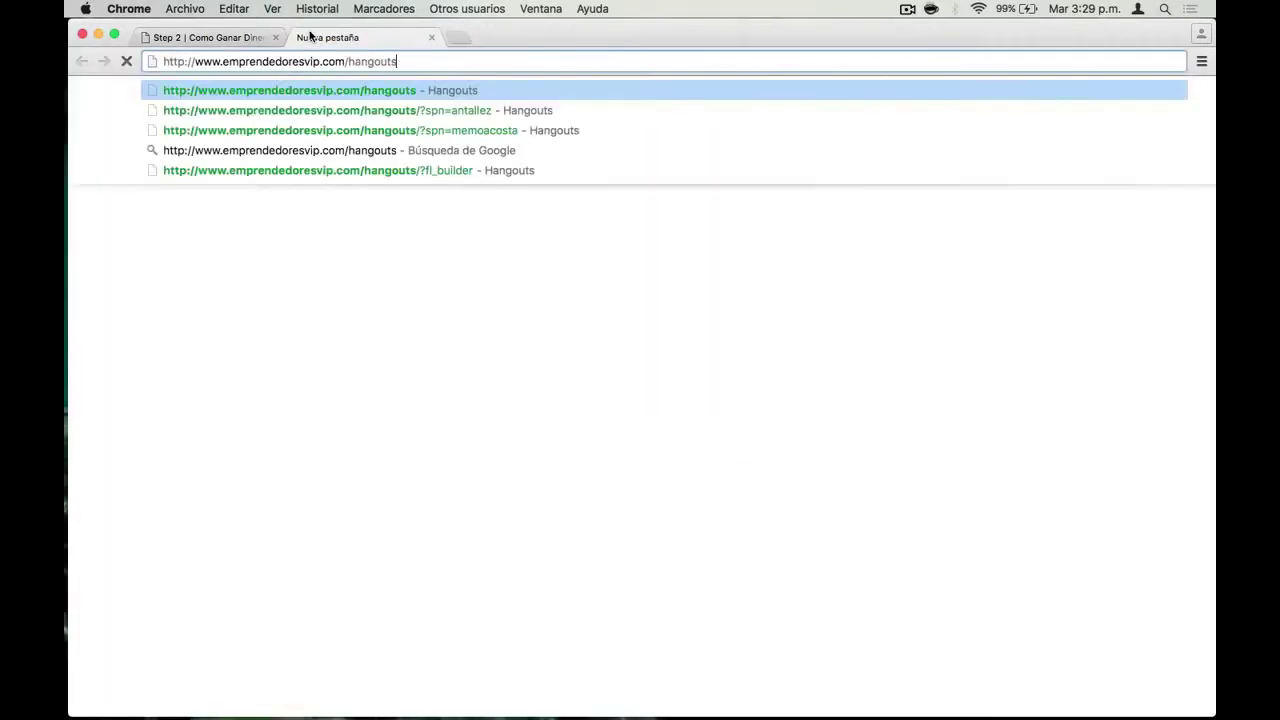
key("Return")
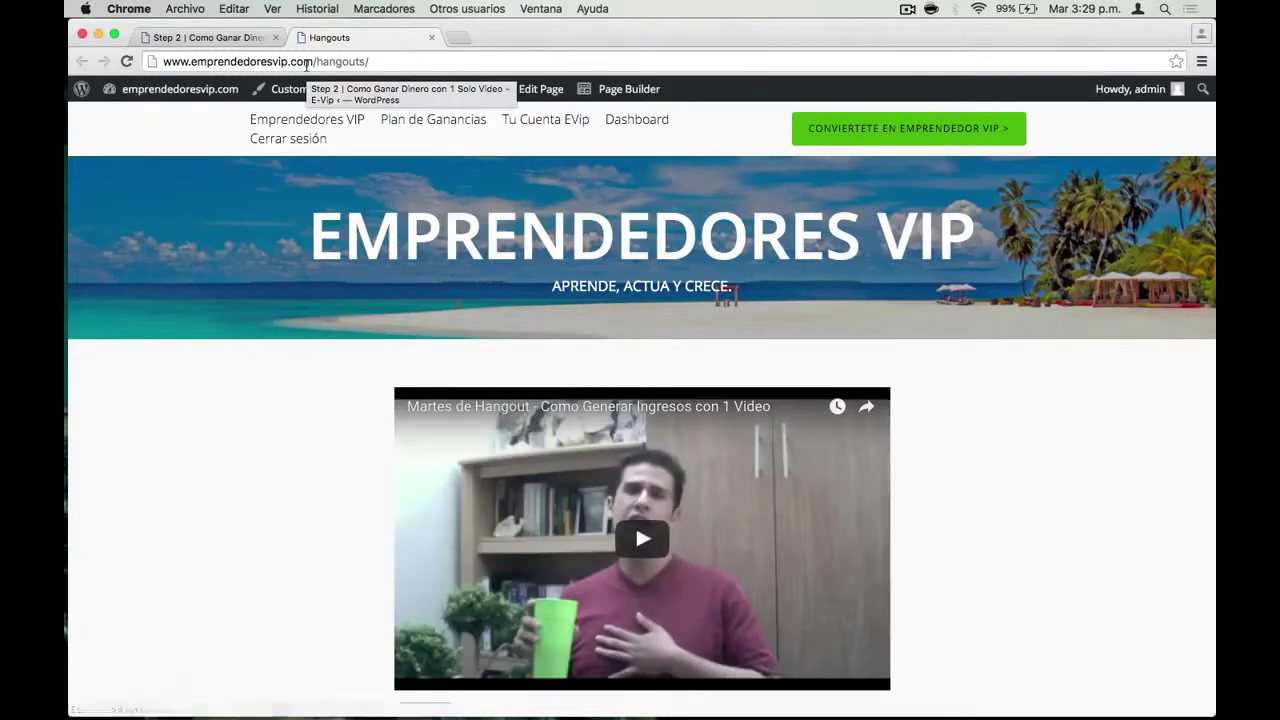
Give the link the title 'Hangouts' and insert it on the line
left_click(431, 37)
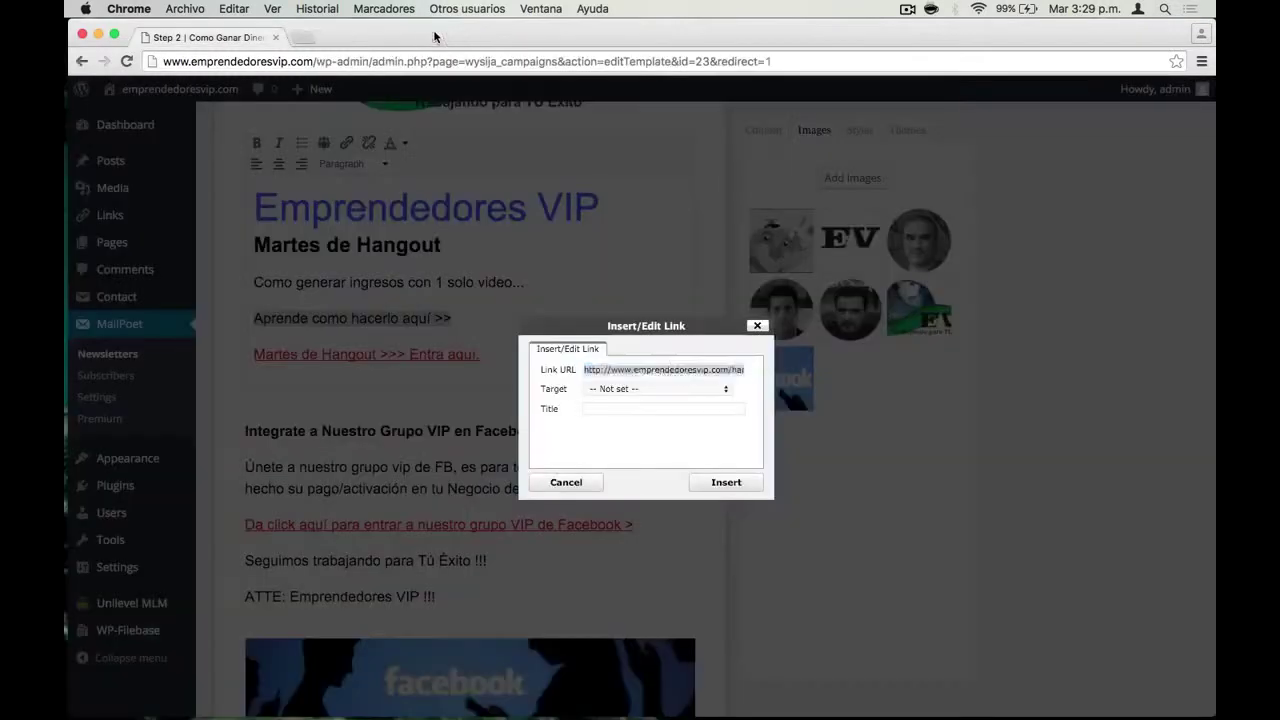
left_click(625, 409)
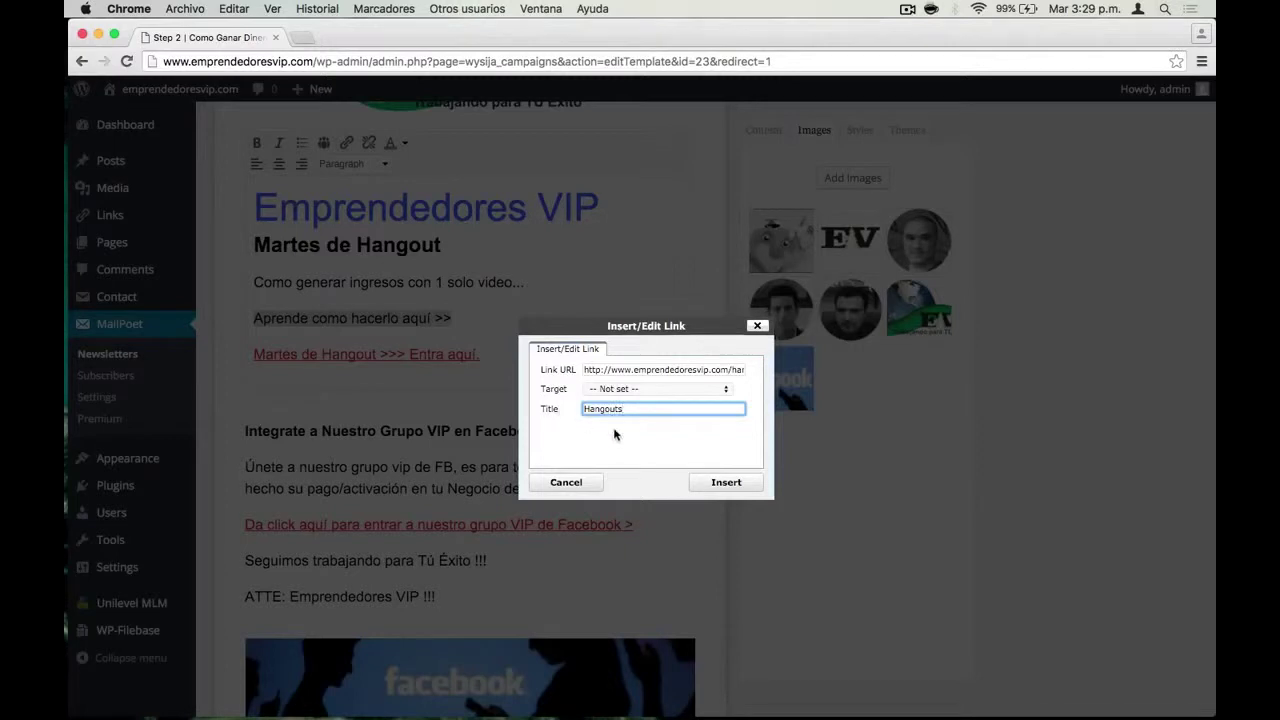
left_click(716, 483)
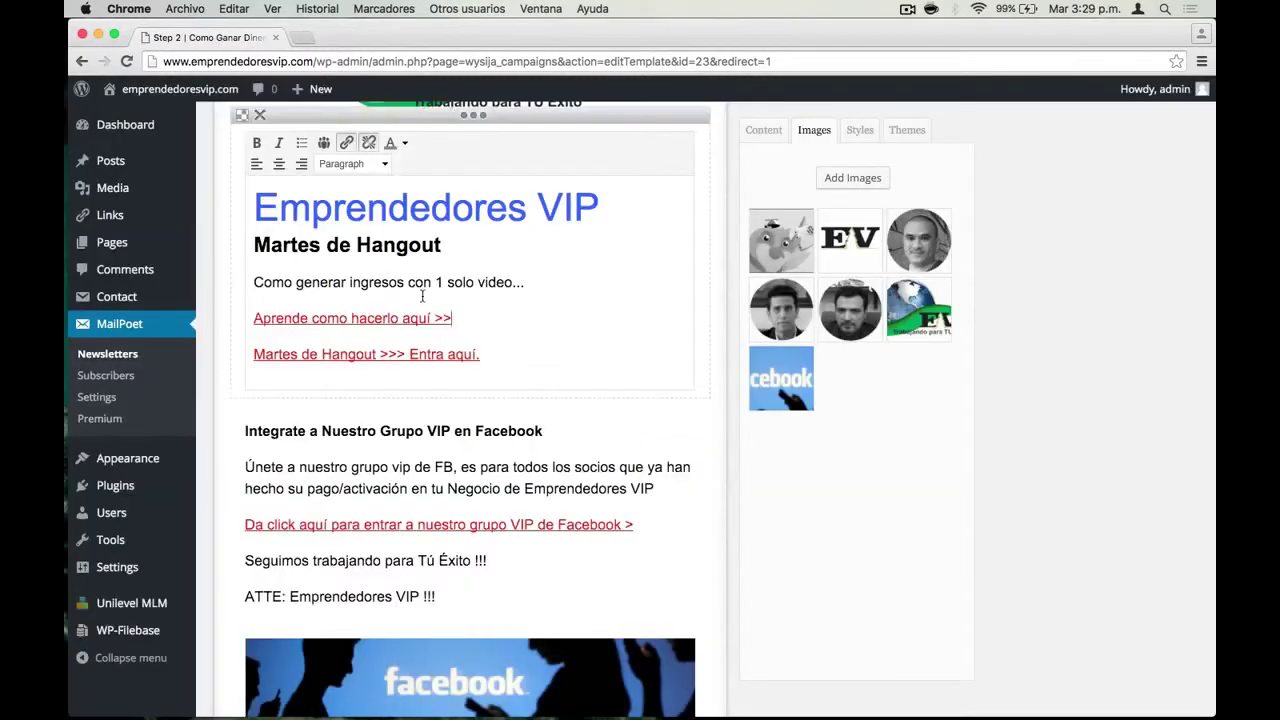
Delete the 'Martes de Hangout >>> Entra aquí.' line and the Facebook group paragraphs above 'ATTE'
triple_click(449, 354)
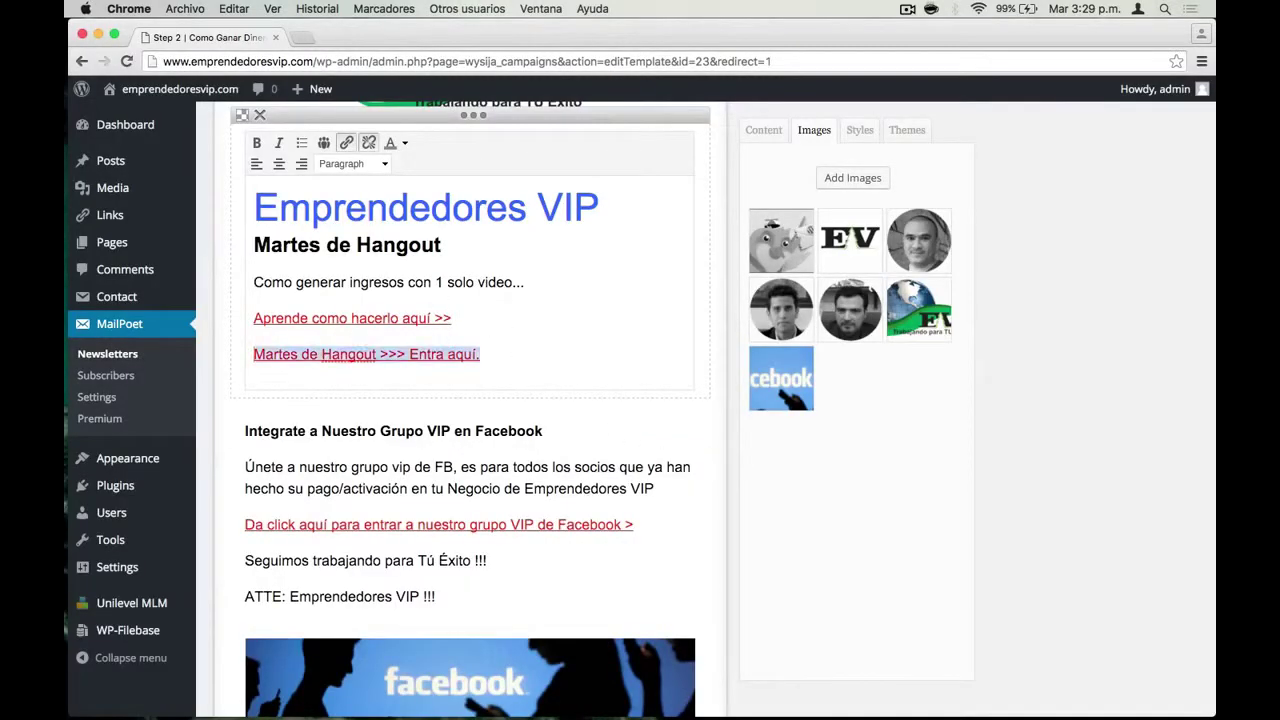
key("BackSpace")
key("BackSpace")
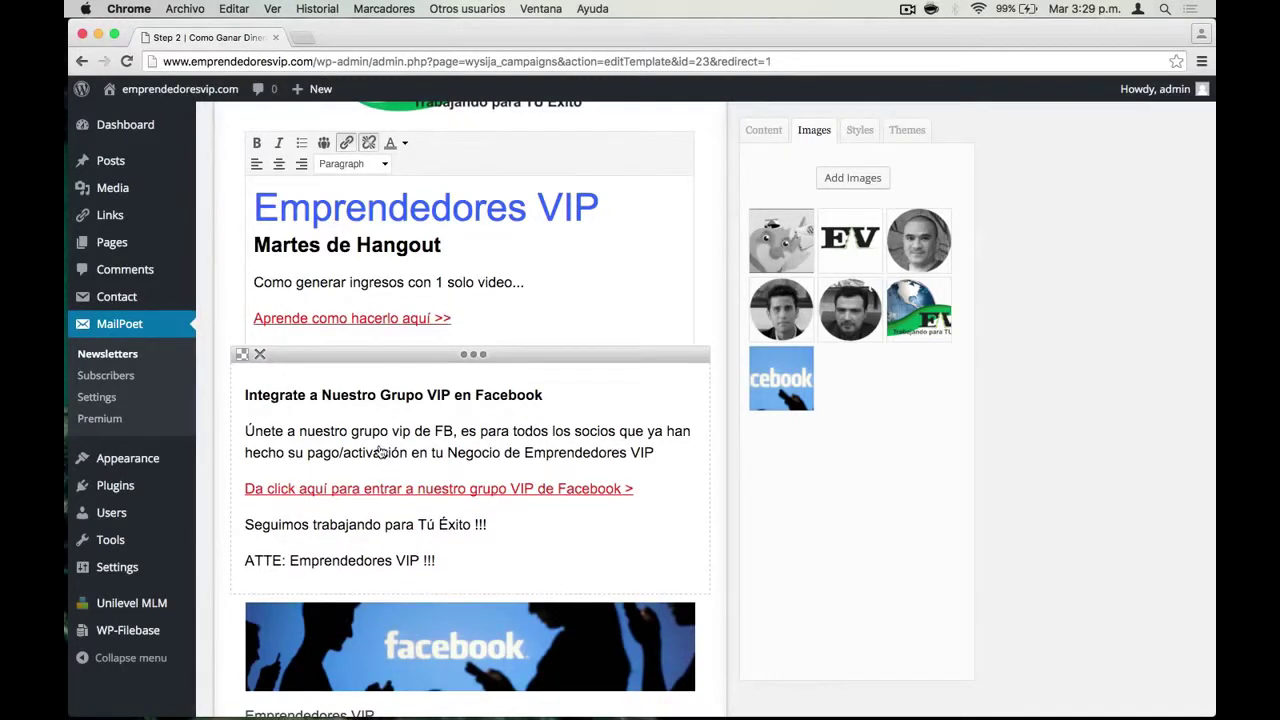
left_click(380, 452)
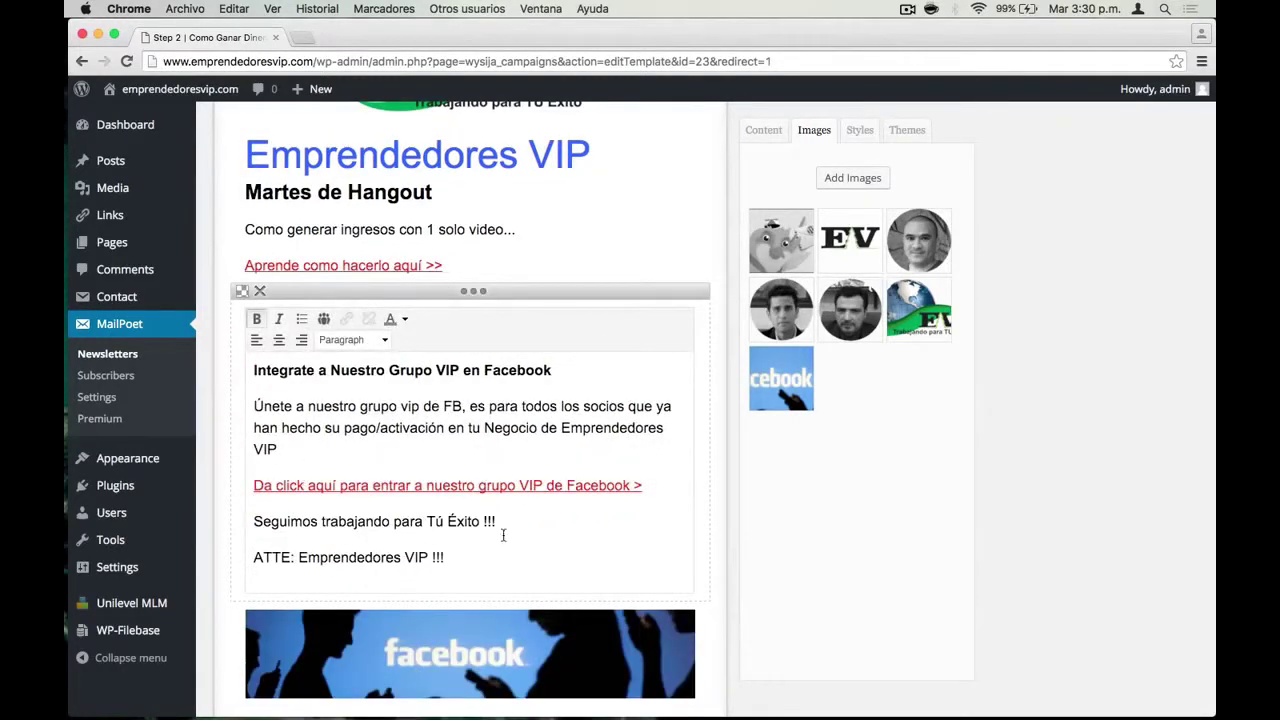
left_click(254, 370, "shift")
key("BackSpace")
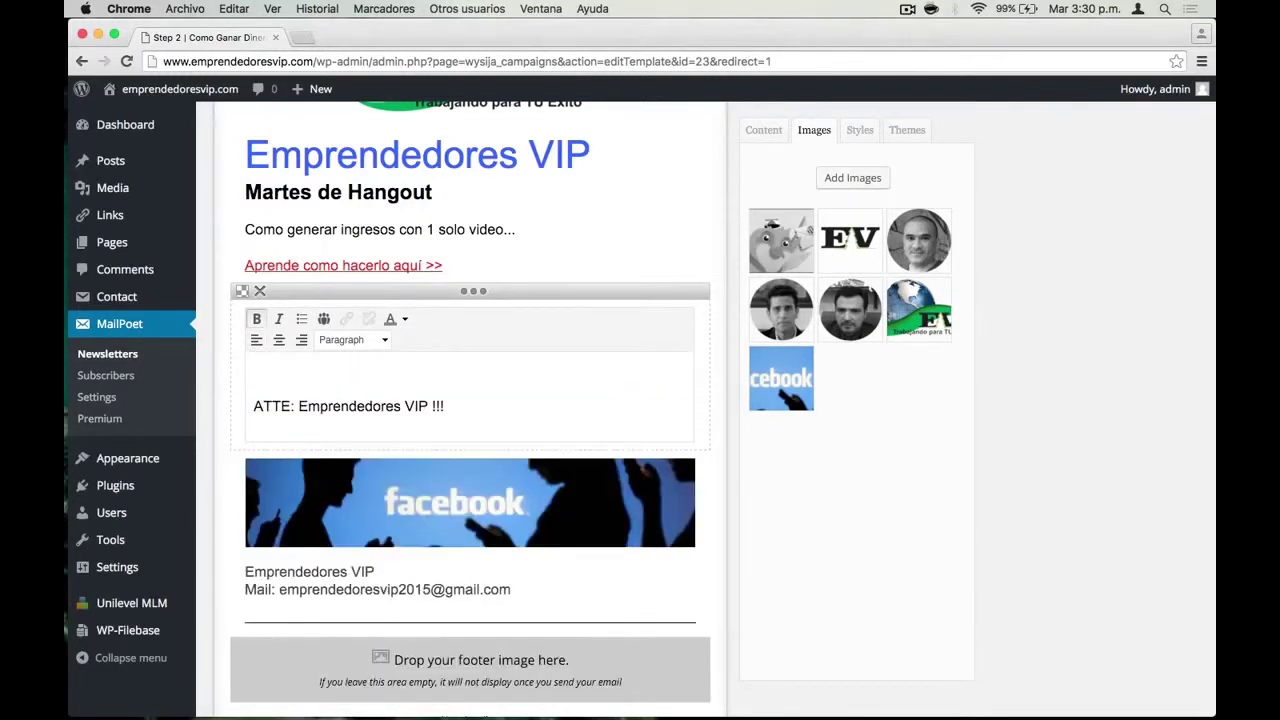
key("Delete")
left_click(770, 506)
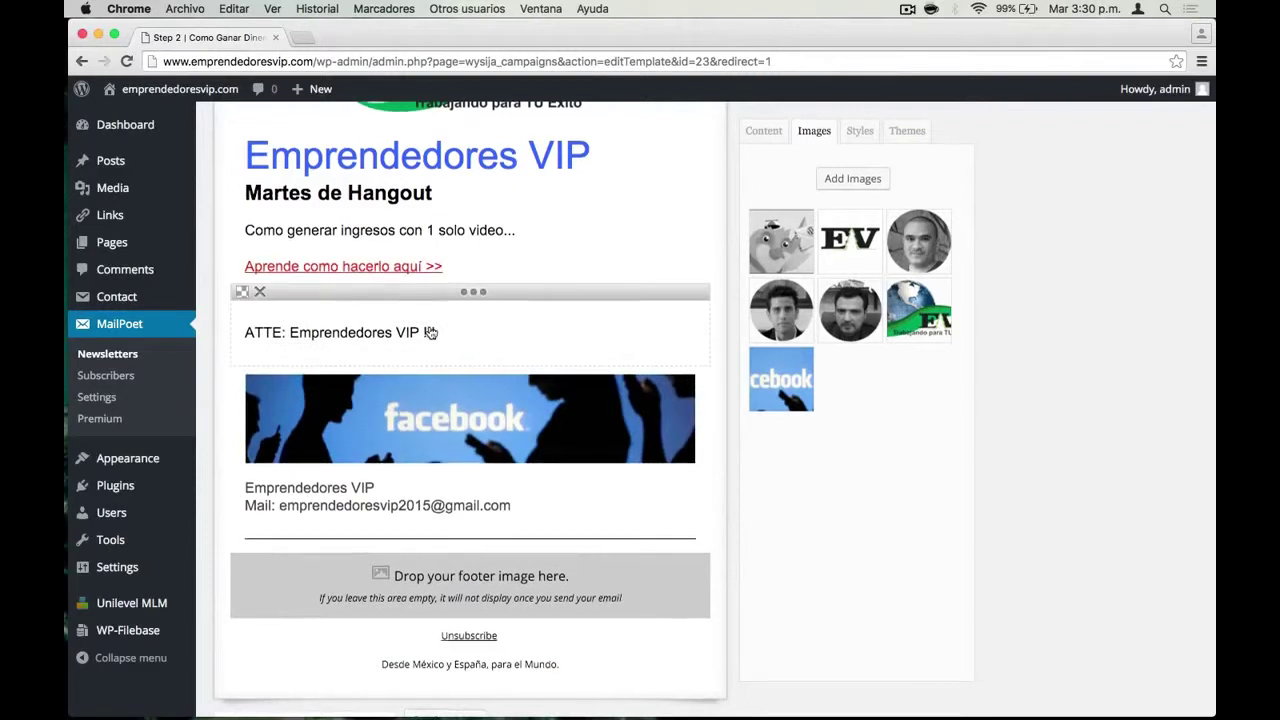
scroll(430, 332, "up", 4)
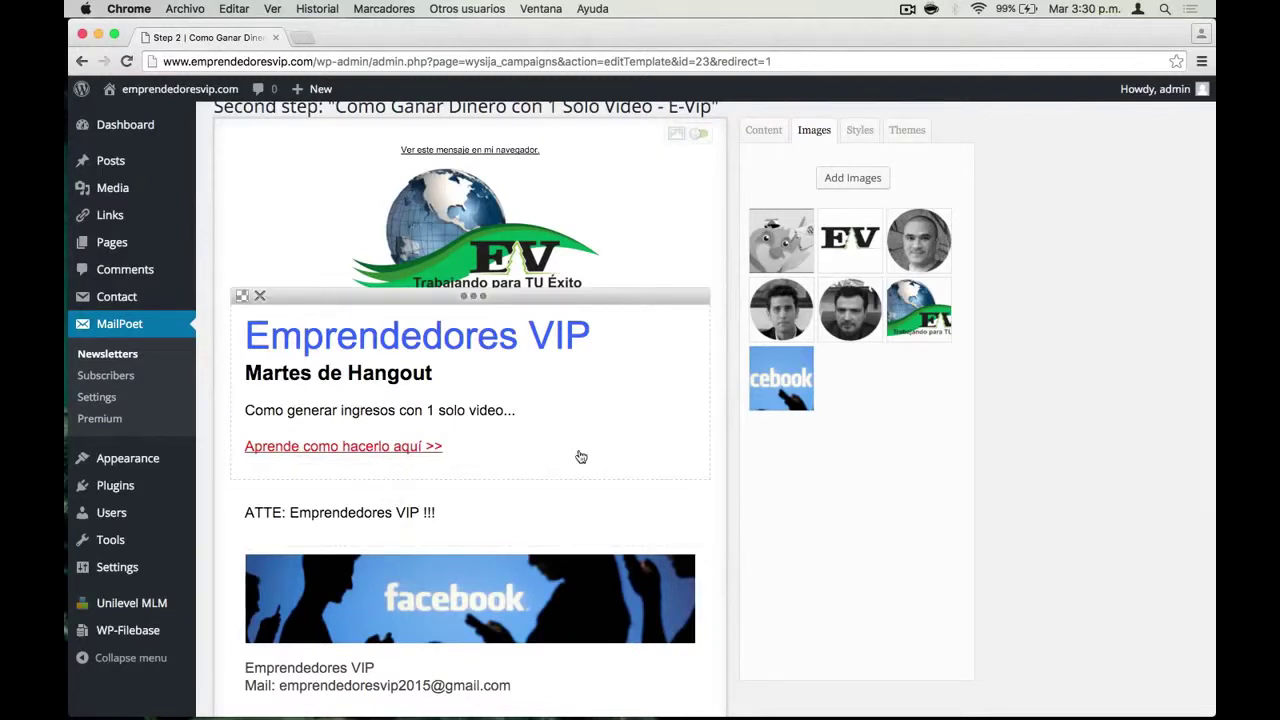
In the image uploader, browse to the 1 E-Vip folder under Memo/Emp VIP
left_click(853, 178)
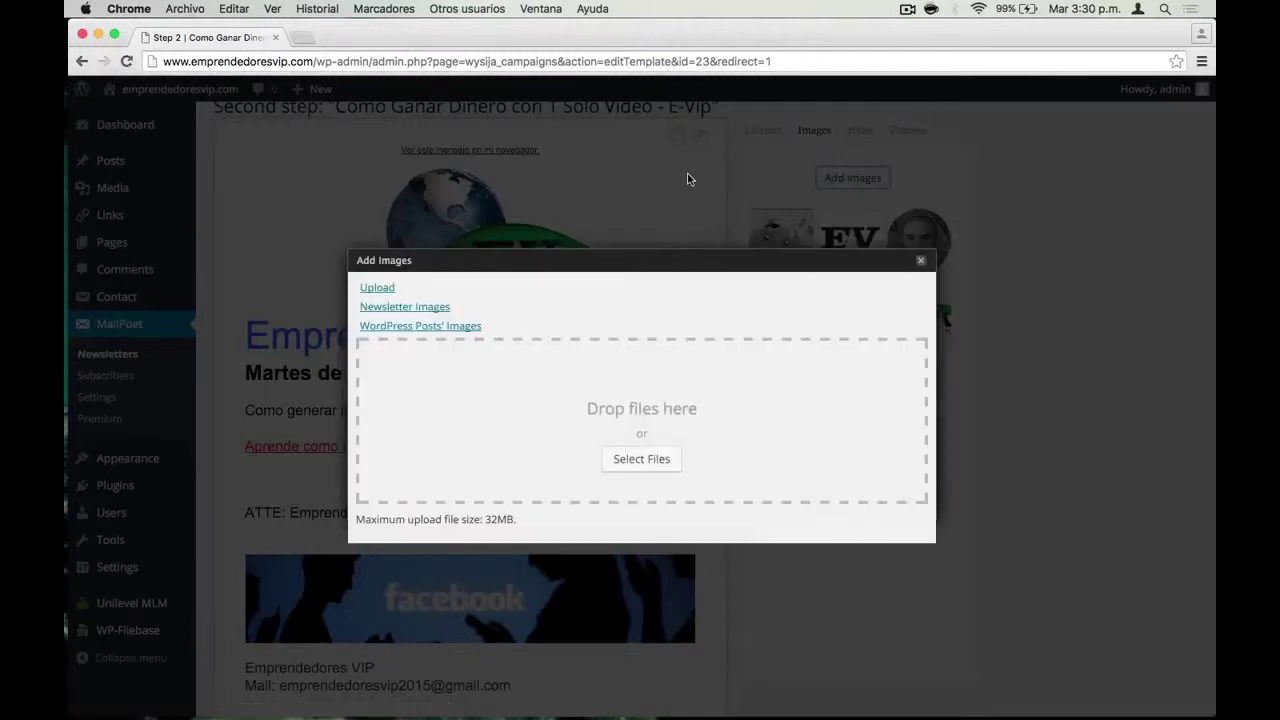
left_click(633, 461)
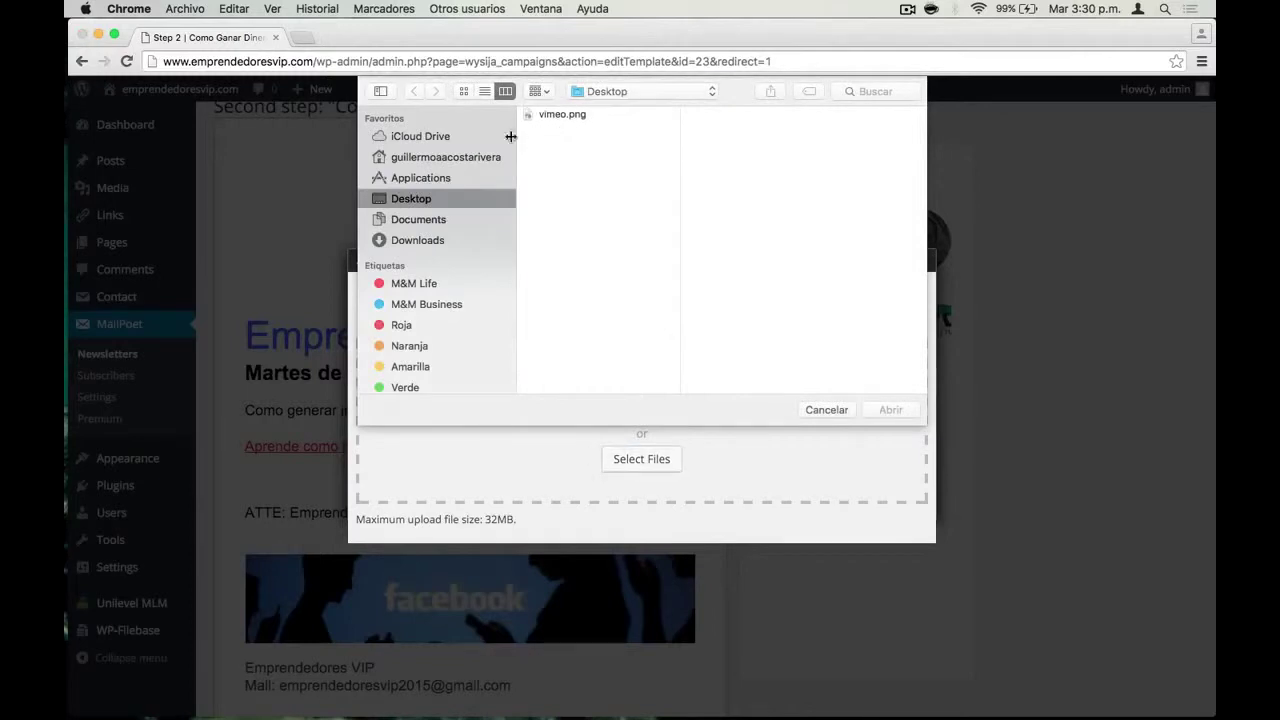
left_click(428, 223)
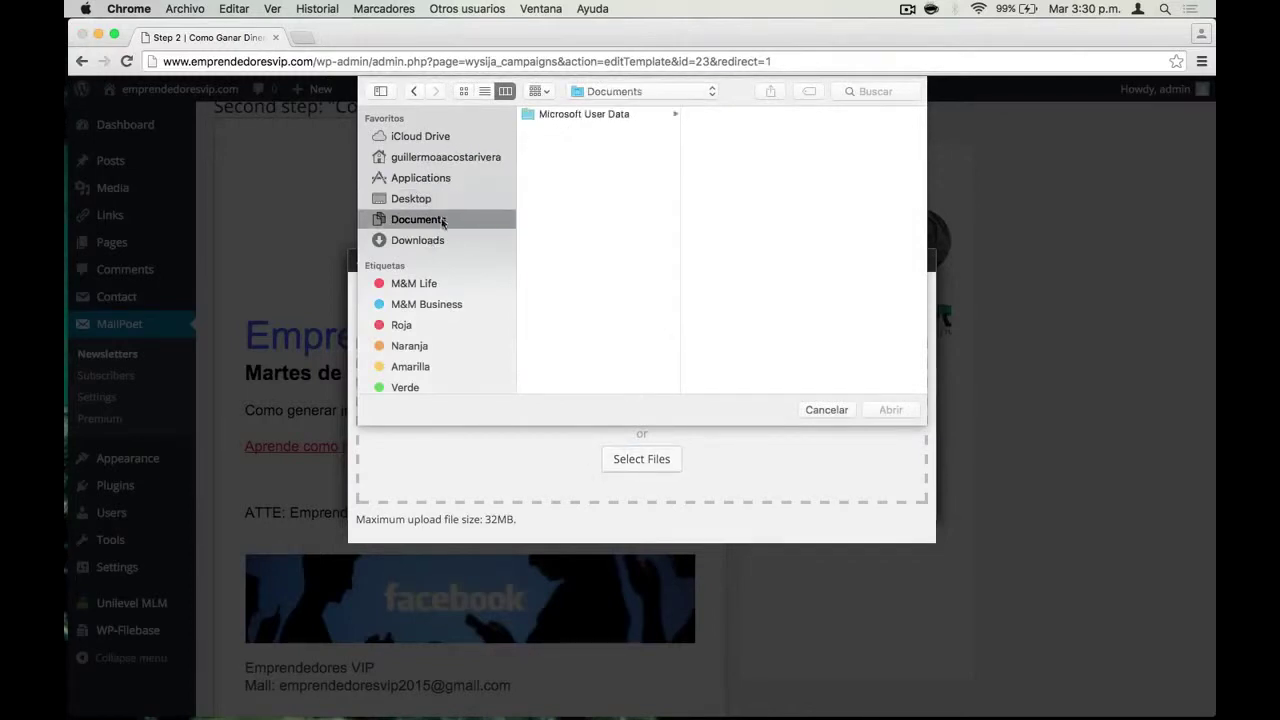
left_click(433, 160)
left_click(551, 204)
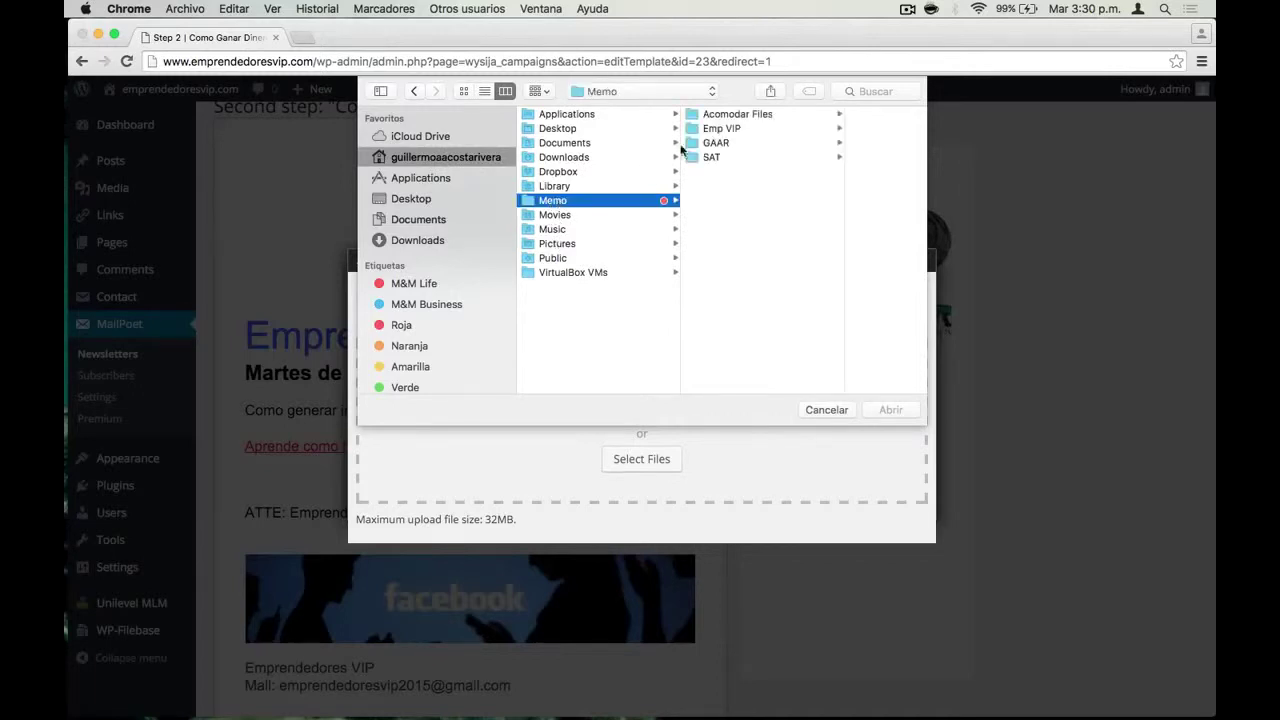
left_click(716, 130)
key("Right")
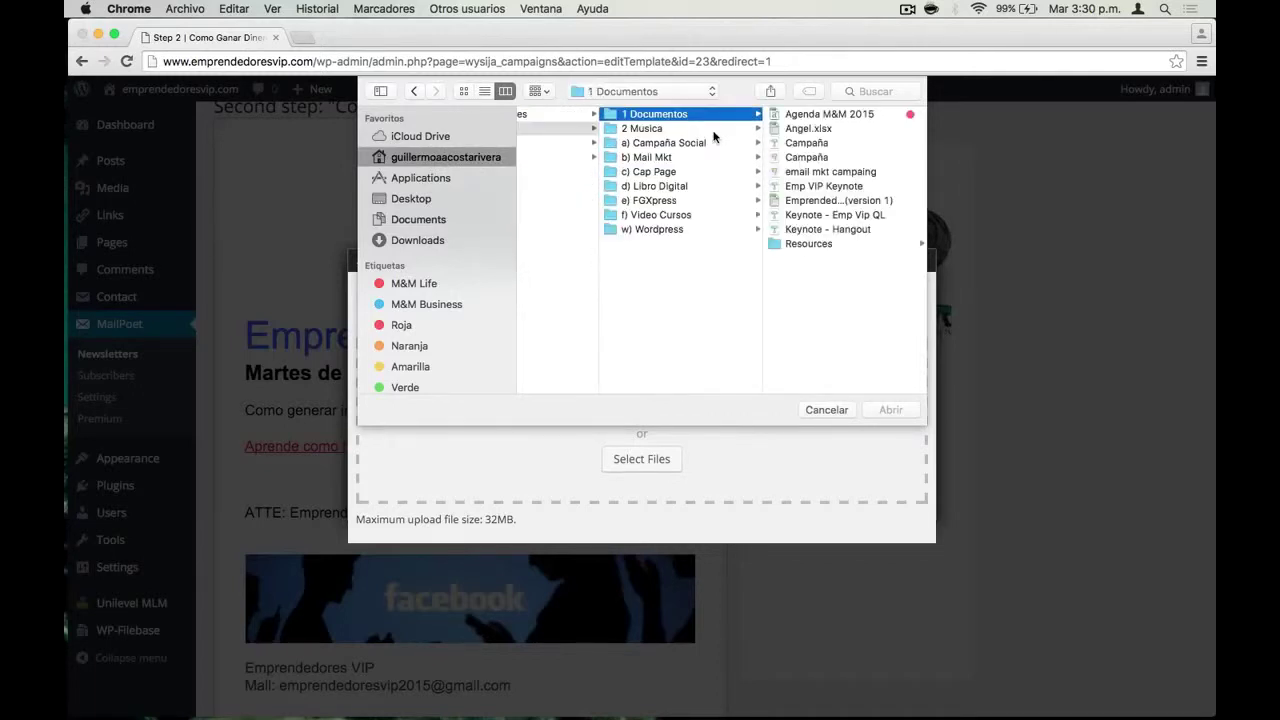
key("Down")
key("Down")
key("Right")
key("Right")
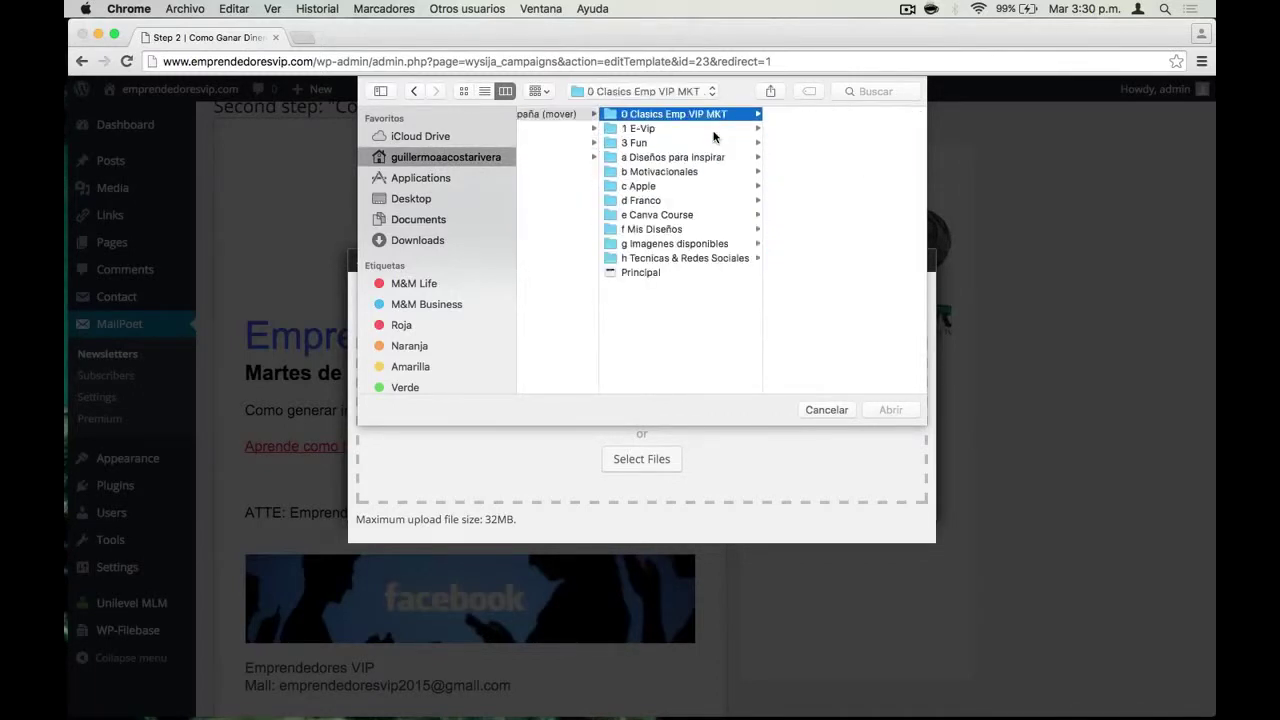
key("Down")
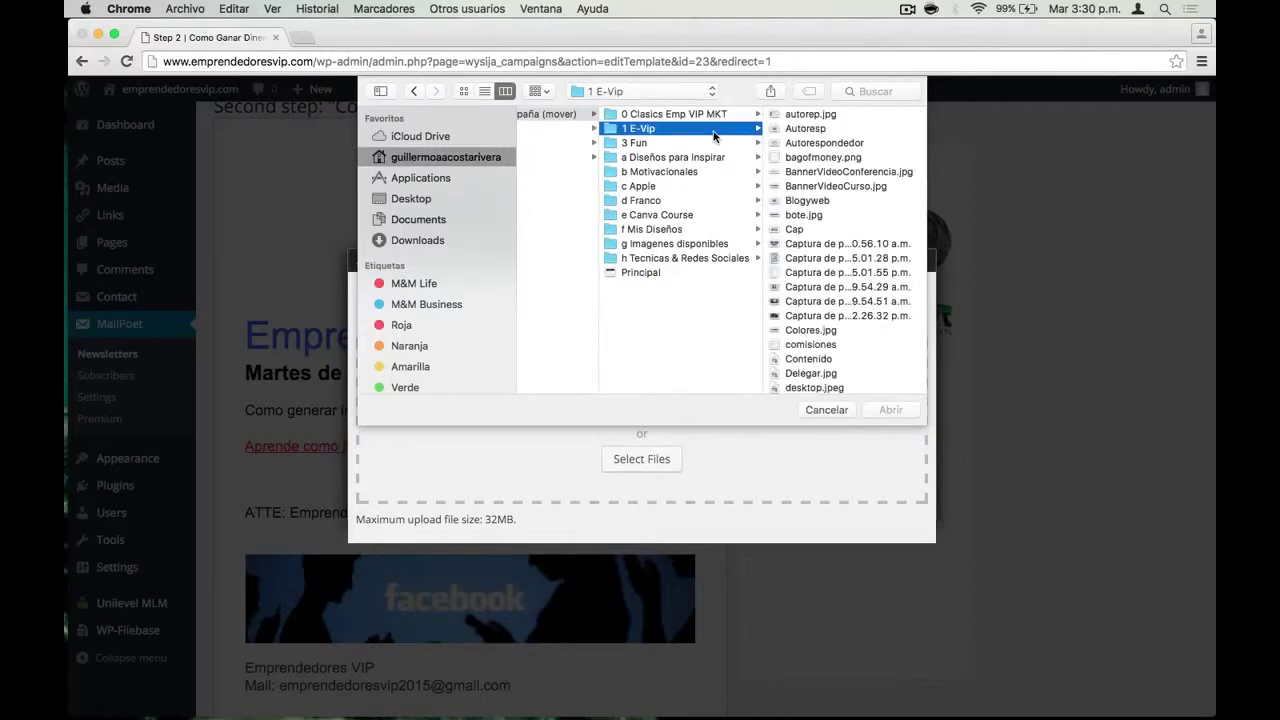
key("Right")
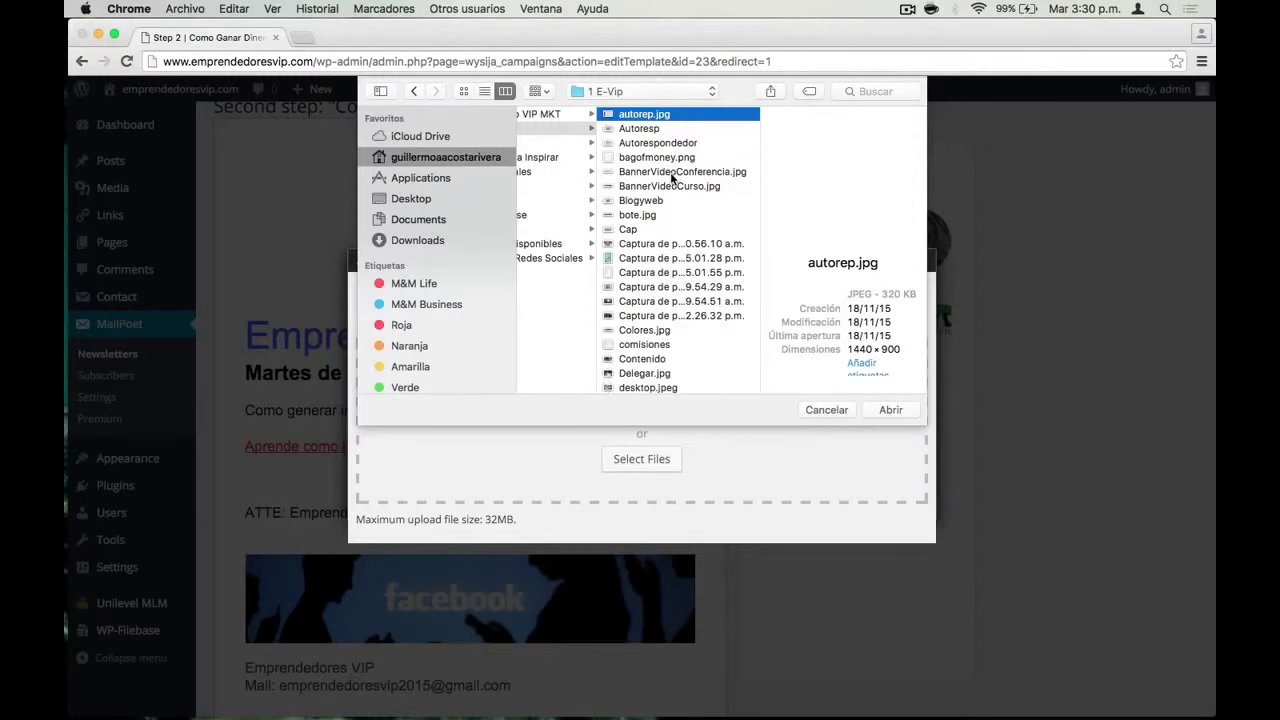
Upload BannerVideoConferencia.jpg and close the Add Images window
key("Down")
key("Down")
key("Down")
key("Down")
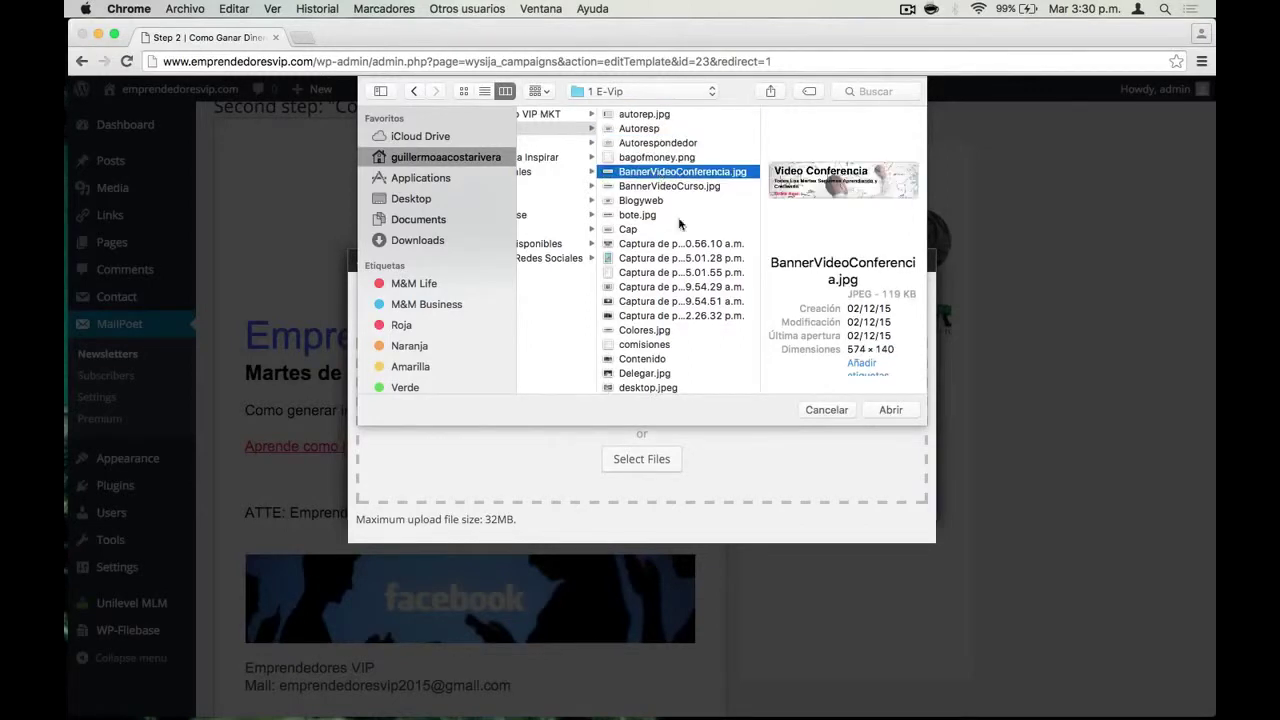
left_click(877, 410)
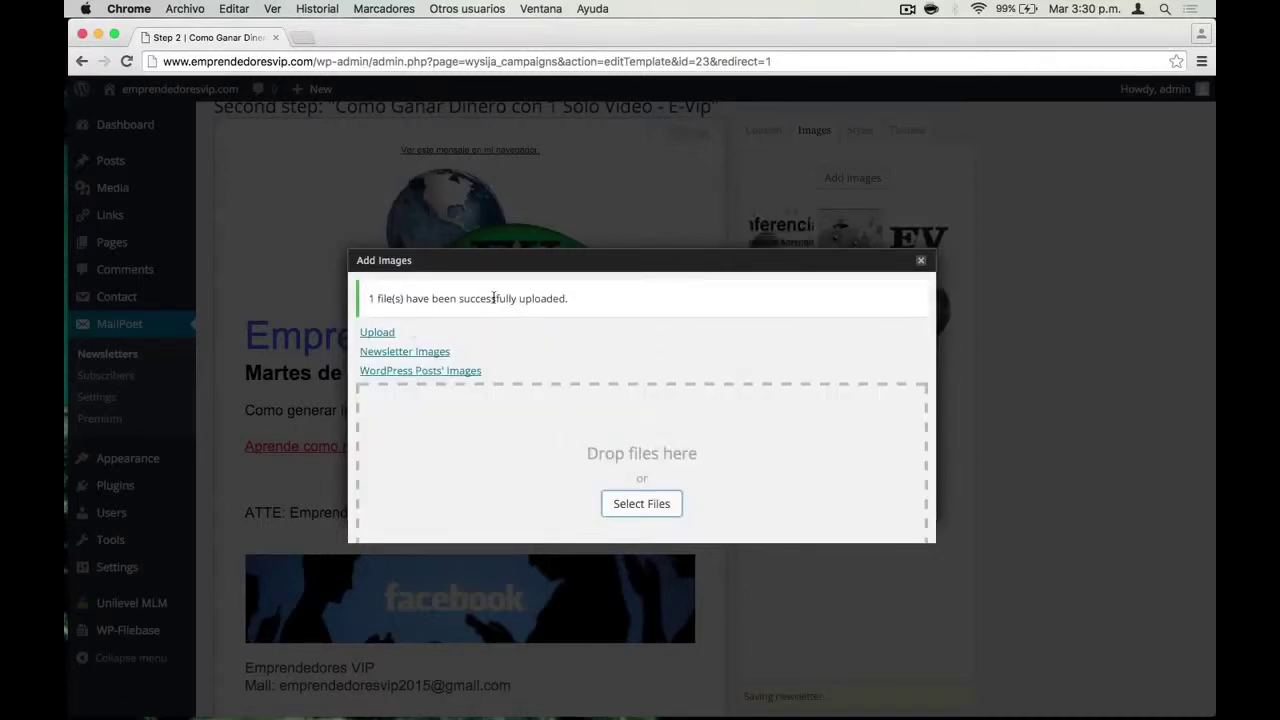
left_click(921, 260)
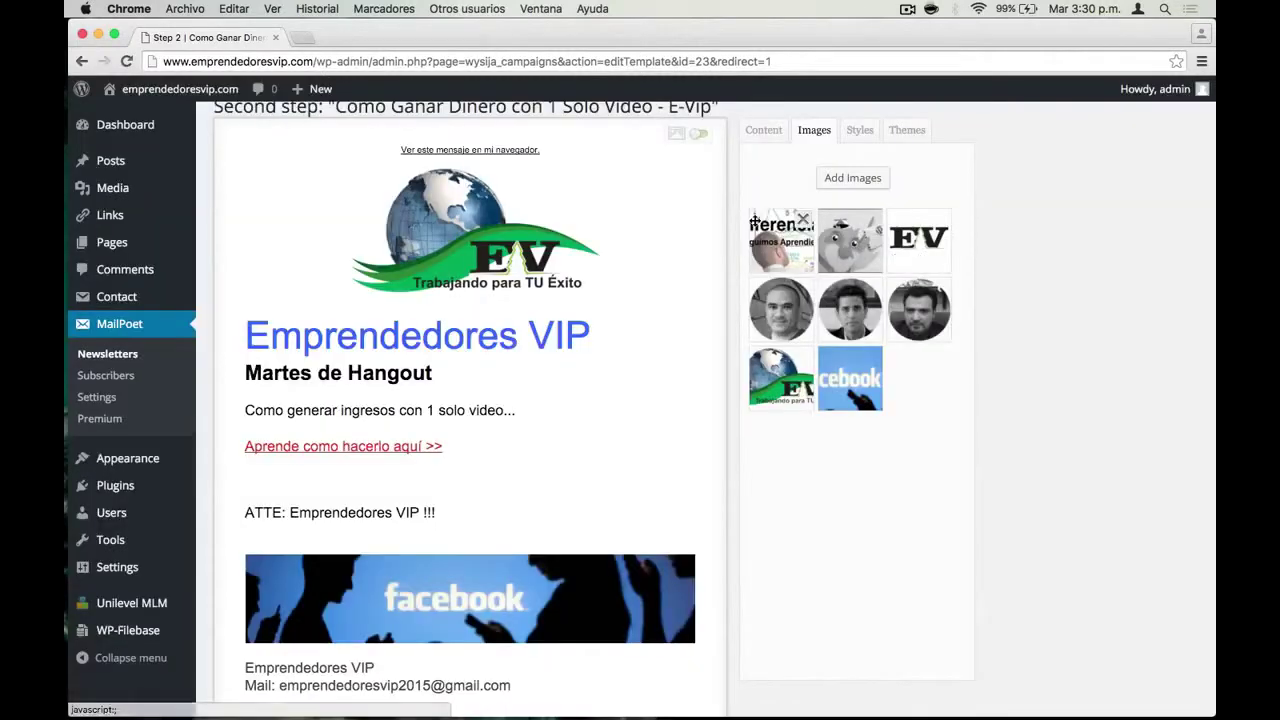
Place the new banner below 'Aprende como hacerlo aquí >>'
mouse_move(784, 243)
left_click_drag(784, 243, 536, 491)
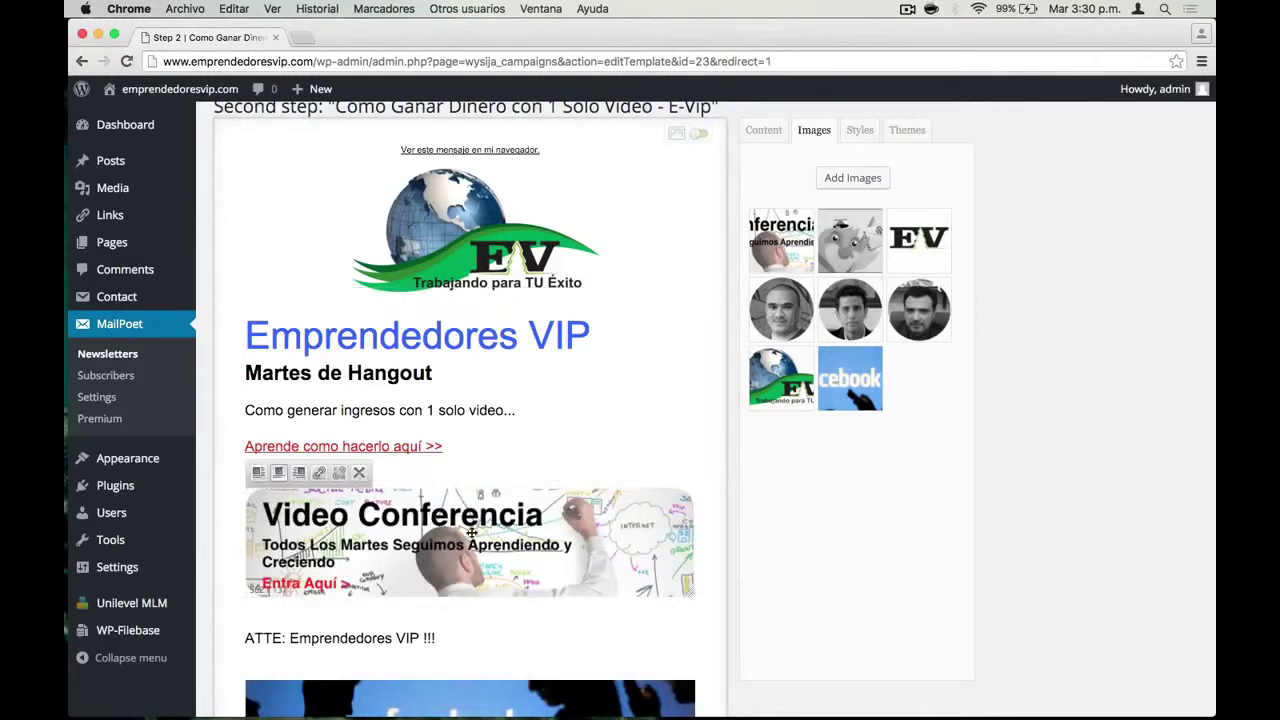
scroll(471, 540, "down", 3)
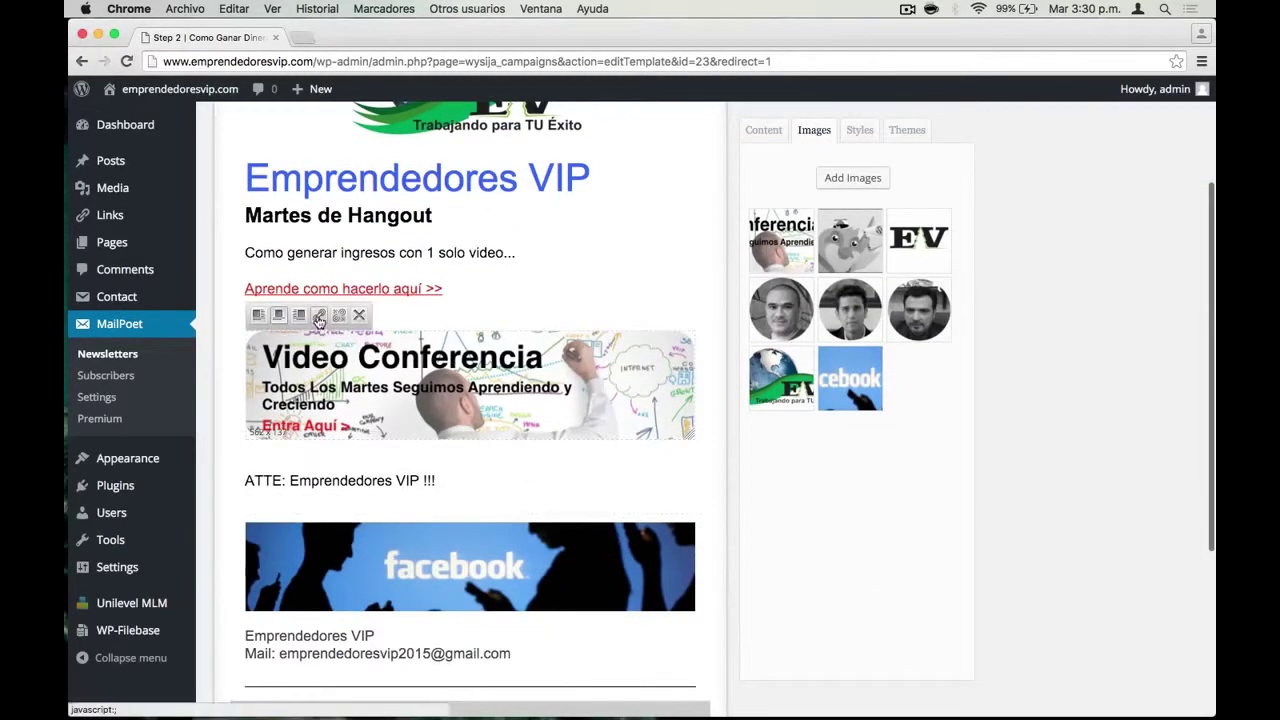
Set the banner's link address to the copied hangouts page URL
left_click(318, 316)
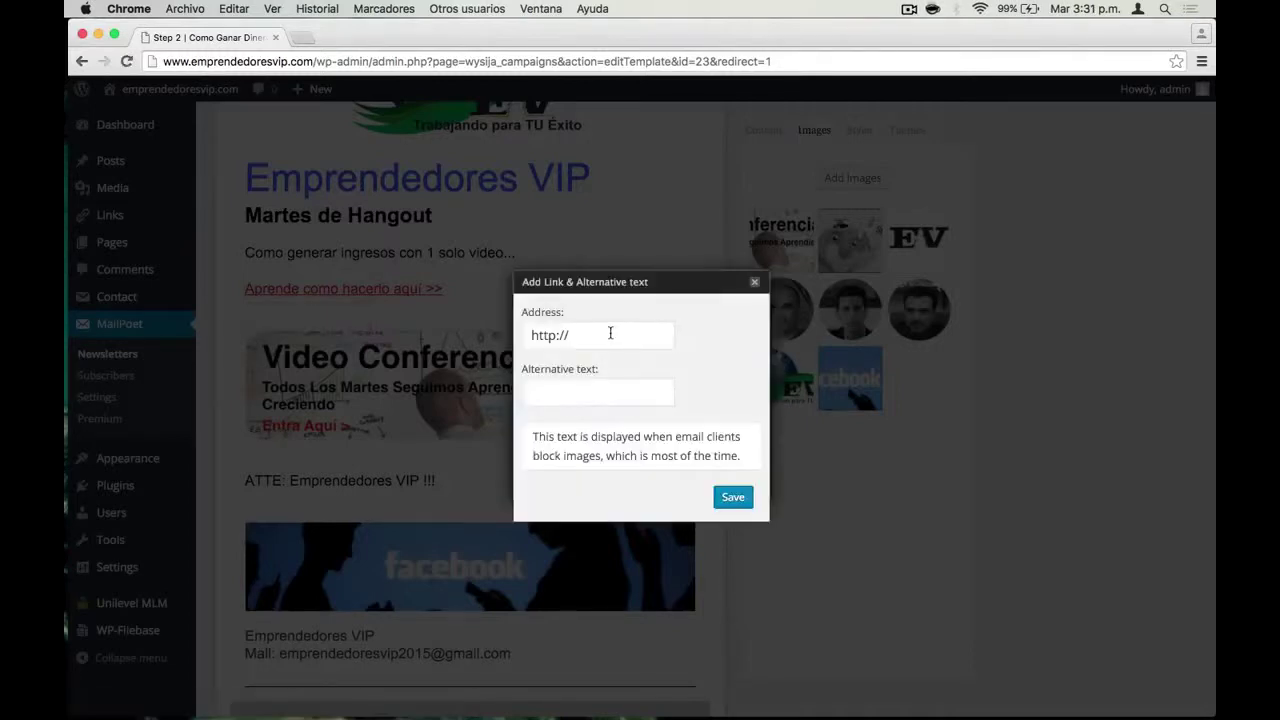
left_click(610, 333)
type("www.empre")
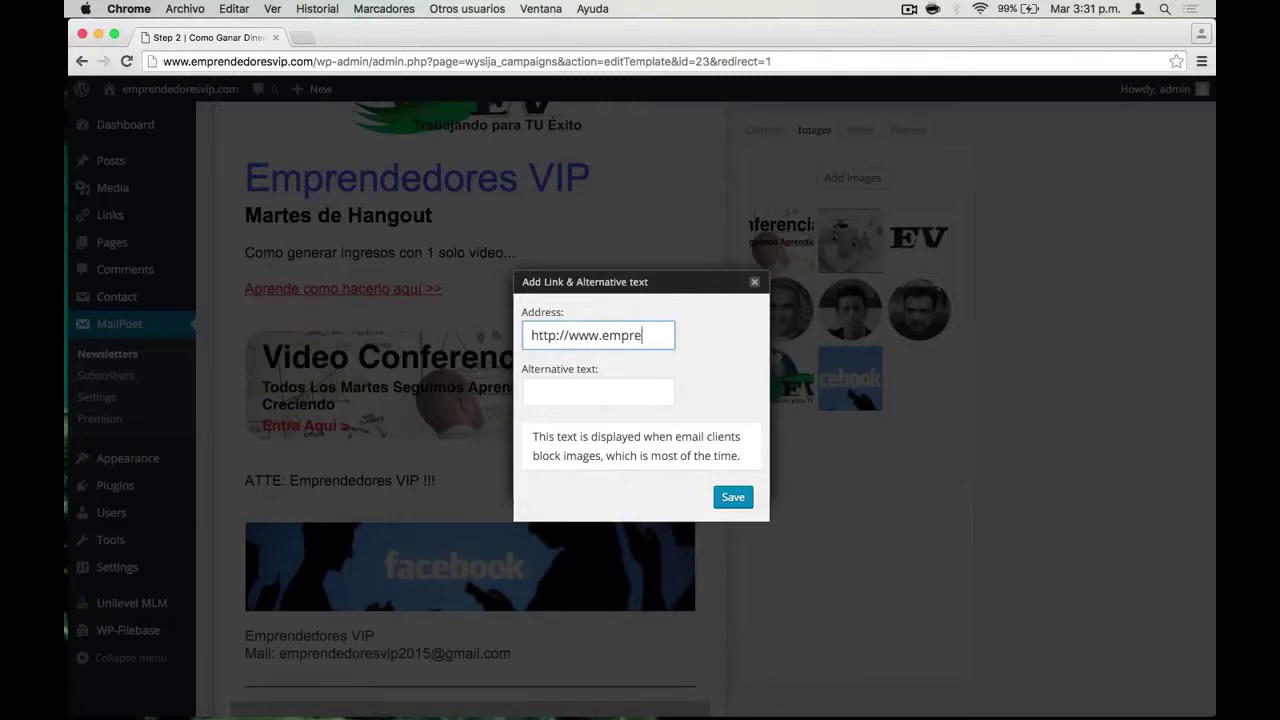
key("super+a")
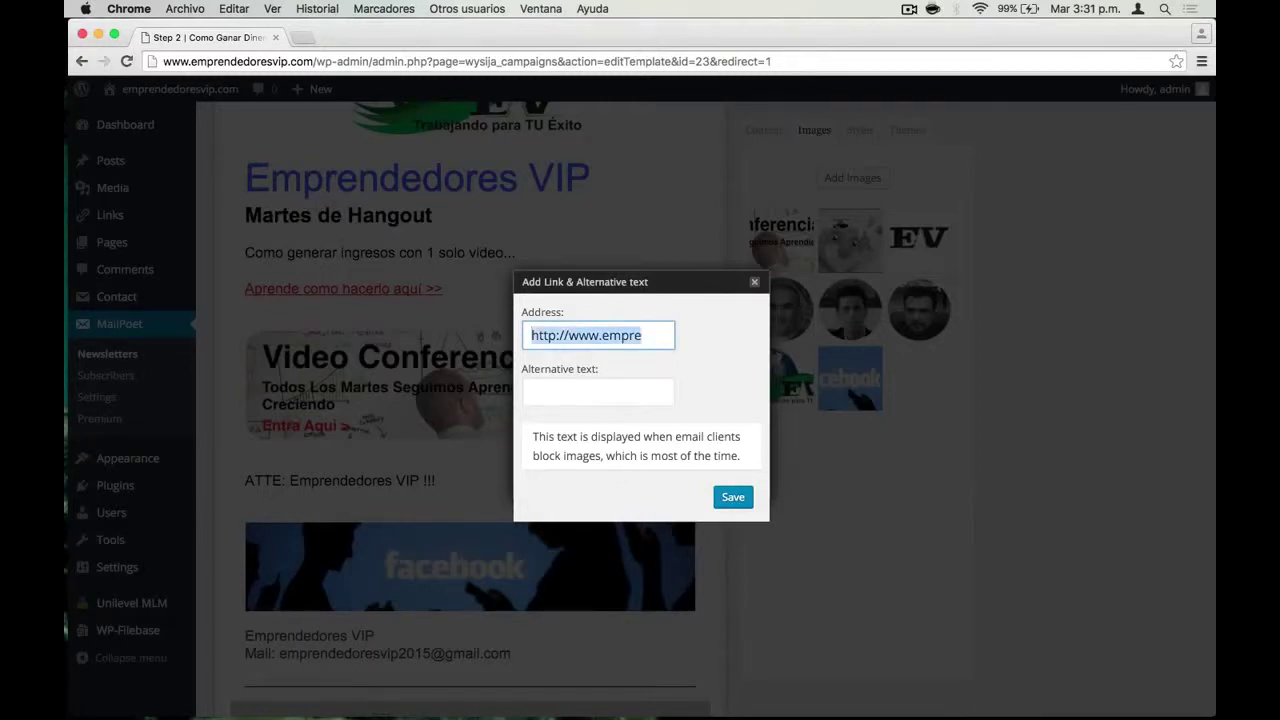
key("super+v")
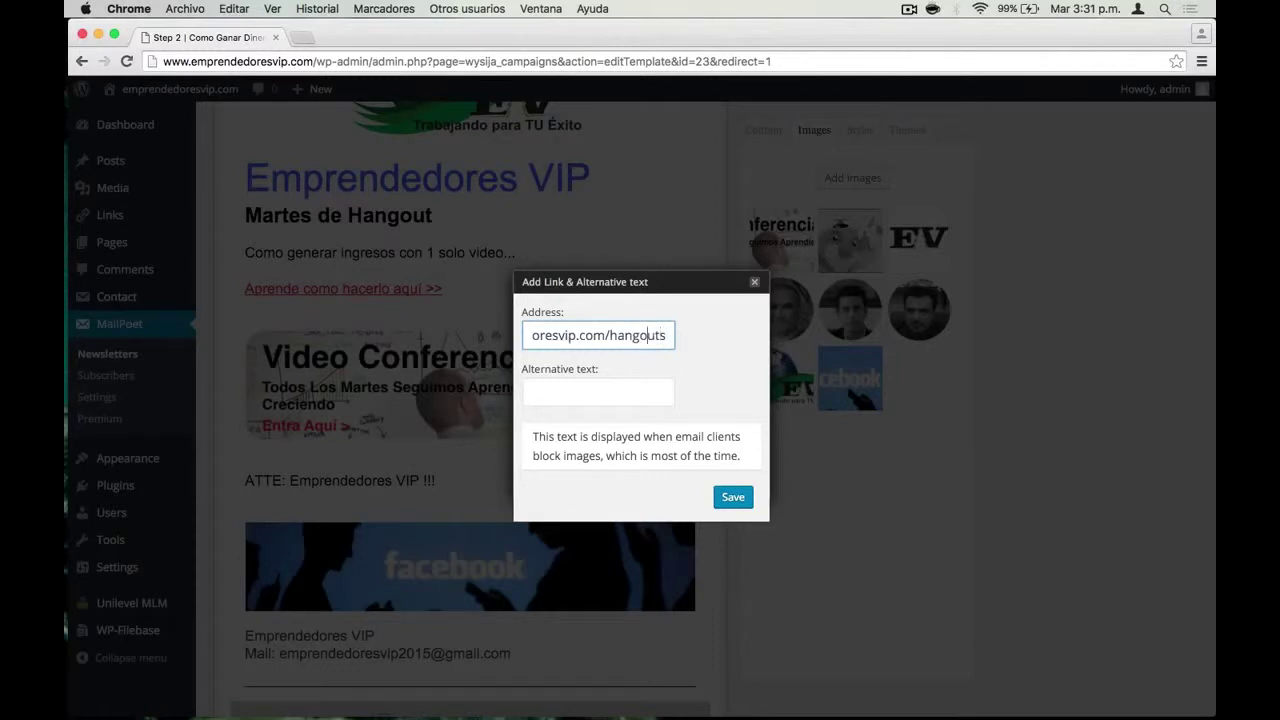
key("Left")
key("Left")
key("Left")
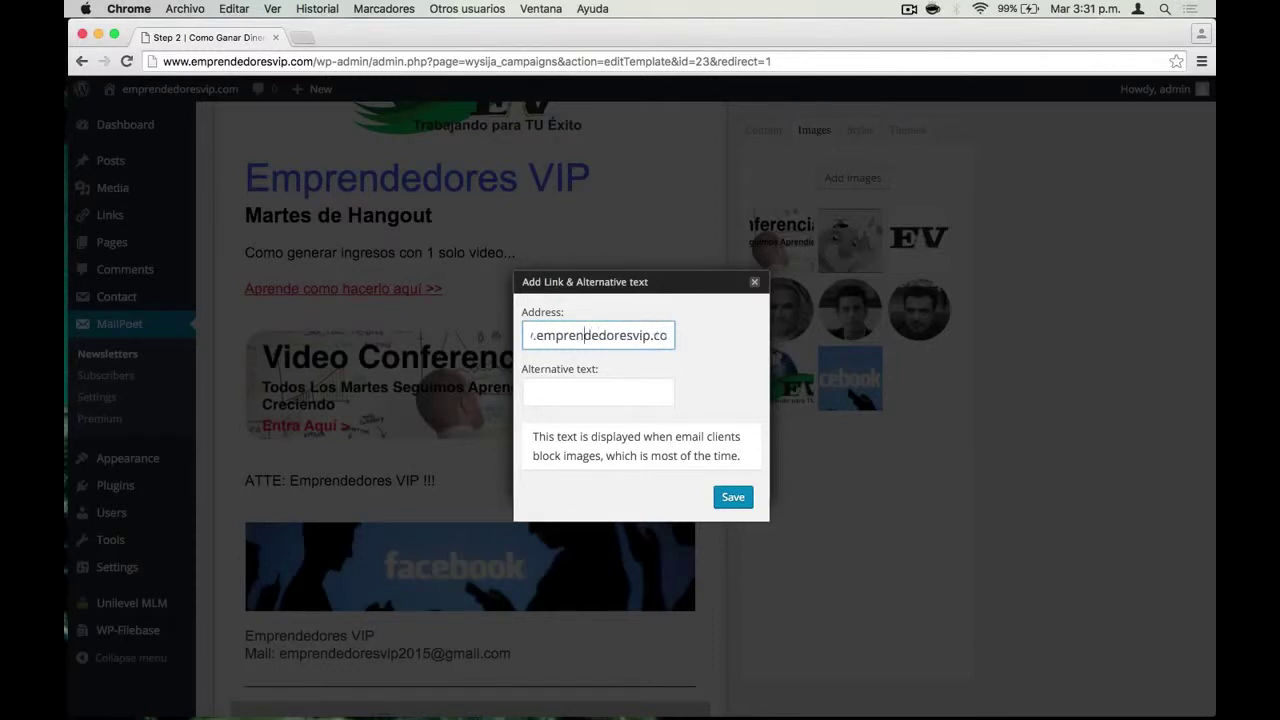
key("Left")
key("Left")
key("Left")
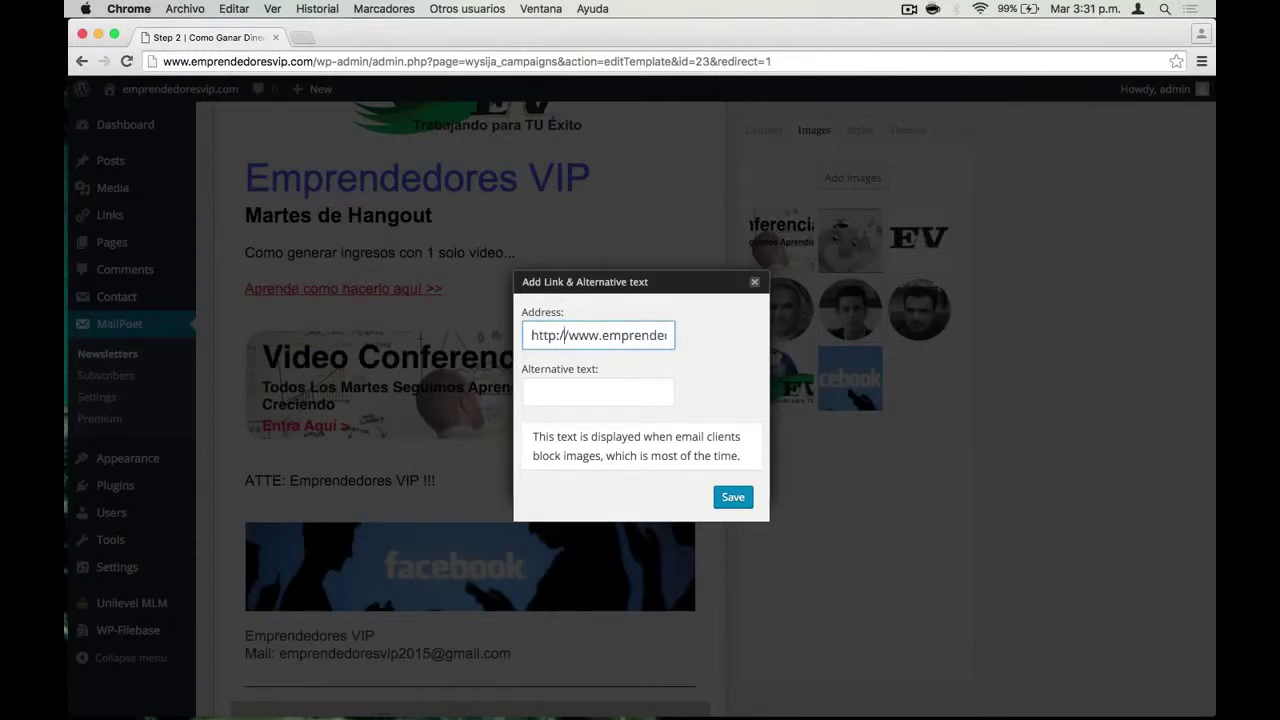
Give the banner alternative text 'Entrada al Hangout de este Martes' and save
left_click(598, 392)
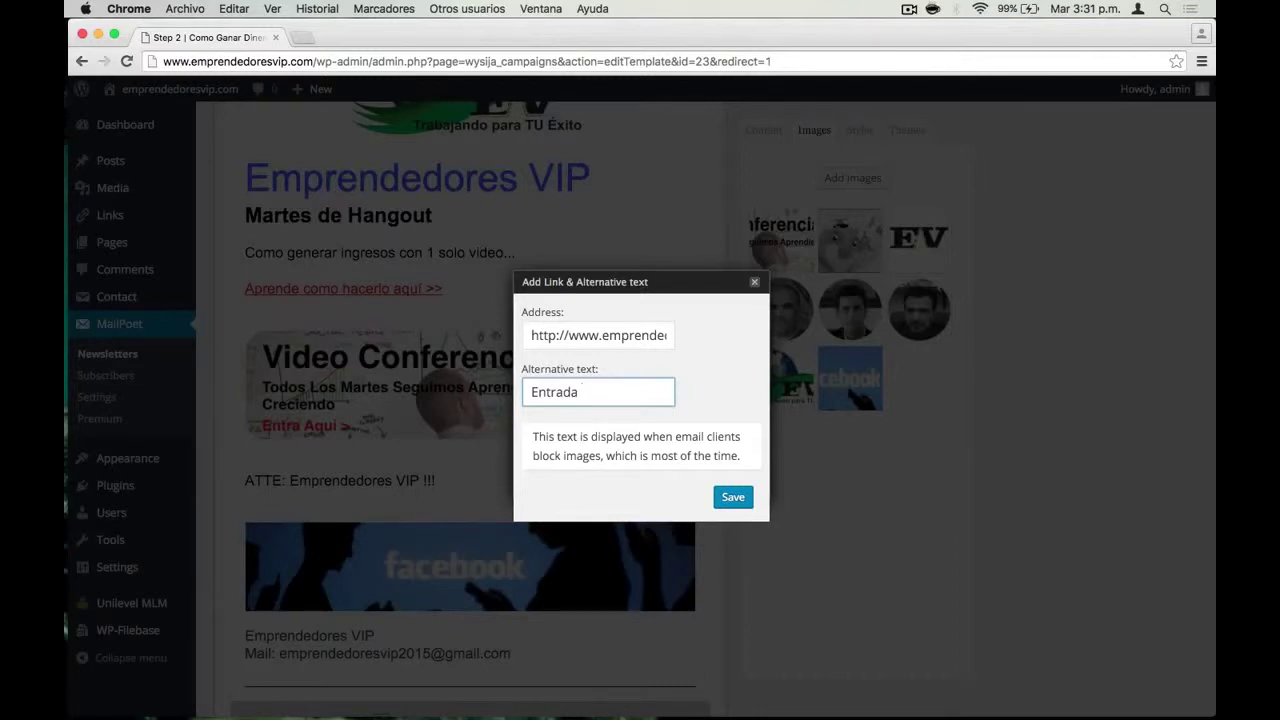
type("Entrada a Pan")
key("BackSpace")
key("BackSpace")
key("BackSpace")
type("Ma")
type("angout de este Martes")
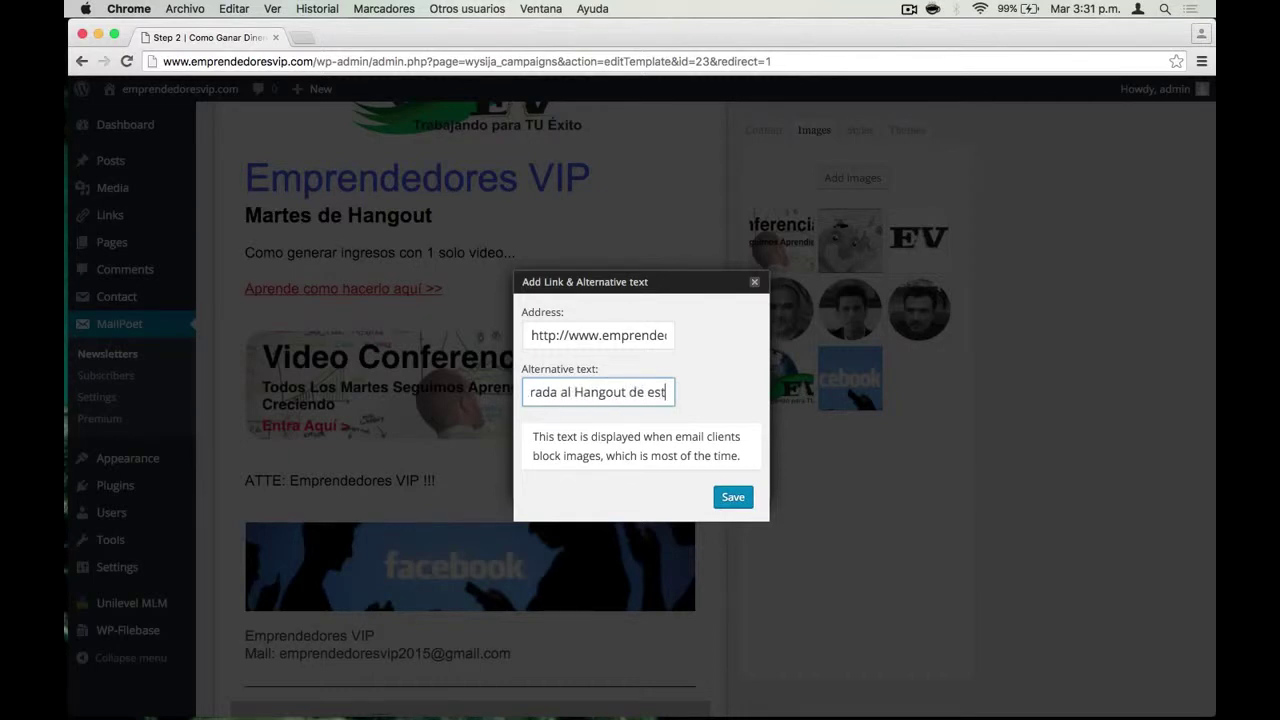
left_click(738, 502)
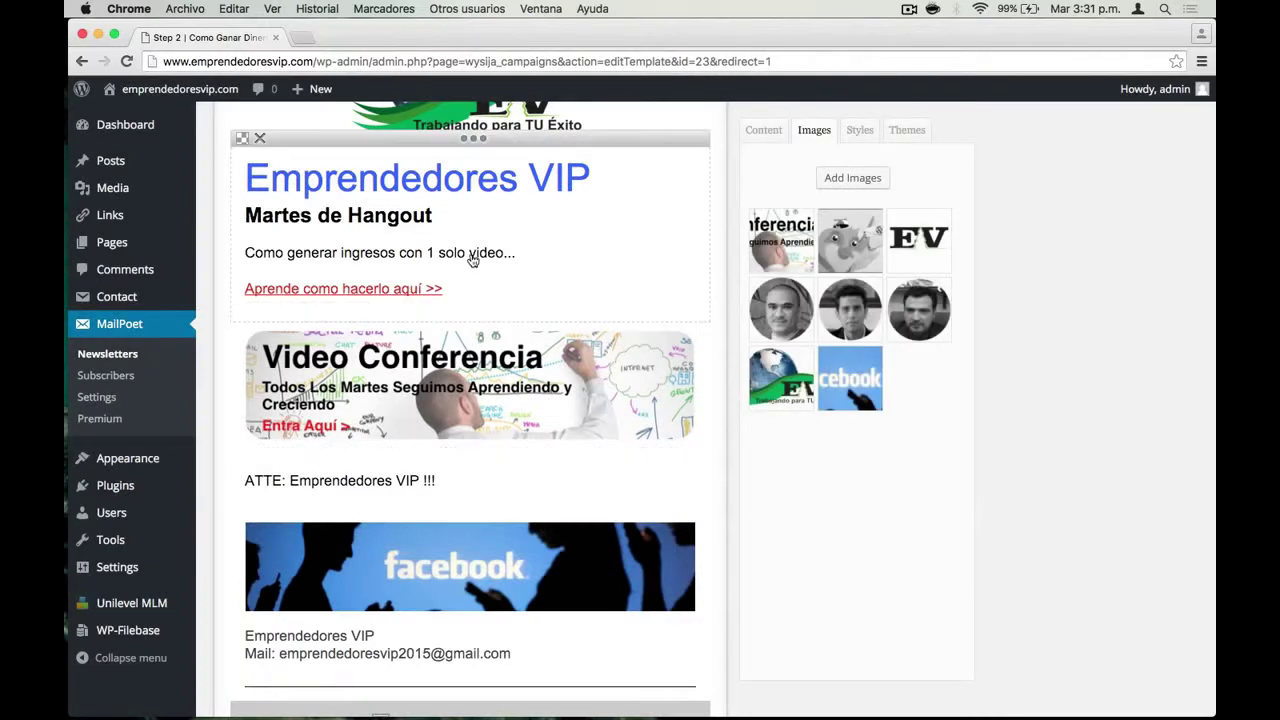
Add a trial Titles & text block below the logo with a name, then delete it
scroll(390, 290, "up", 4)
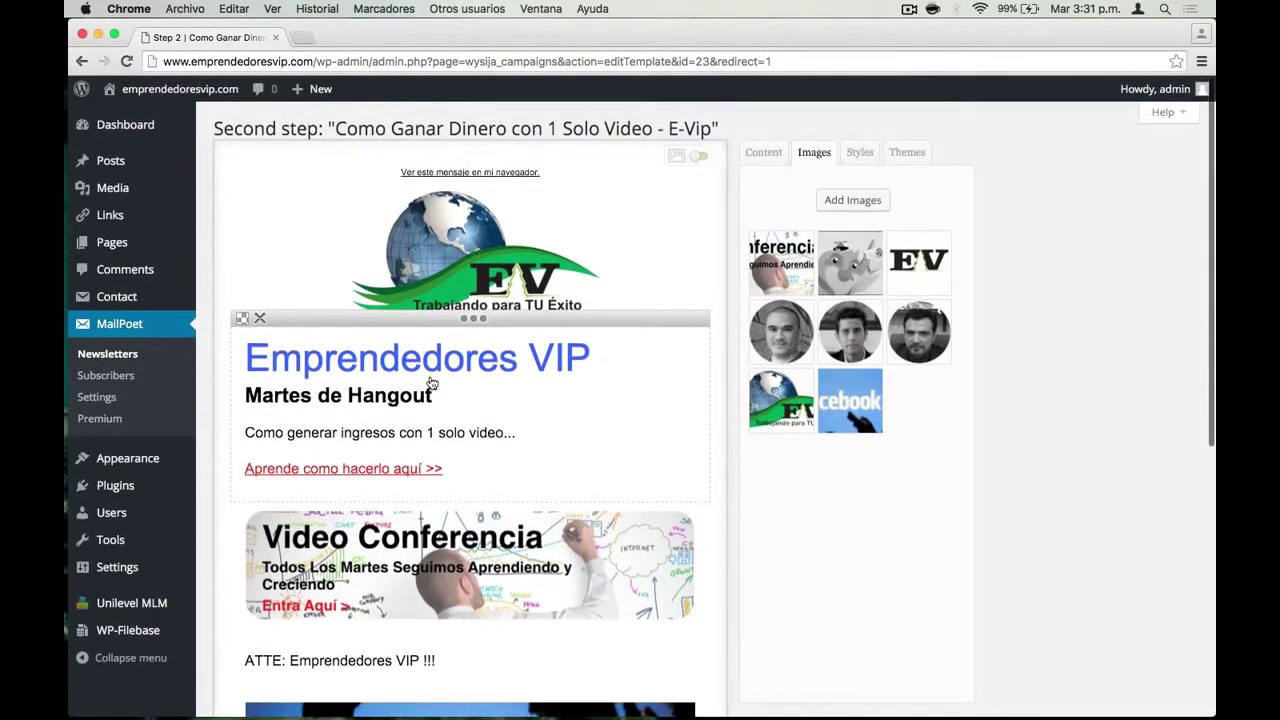
scroll(431, 380, "down", 10)
scroll(431, 377, "up", 4)
scroll(431, 377, "up", 5)
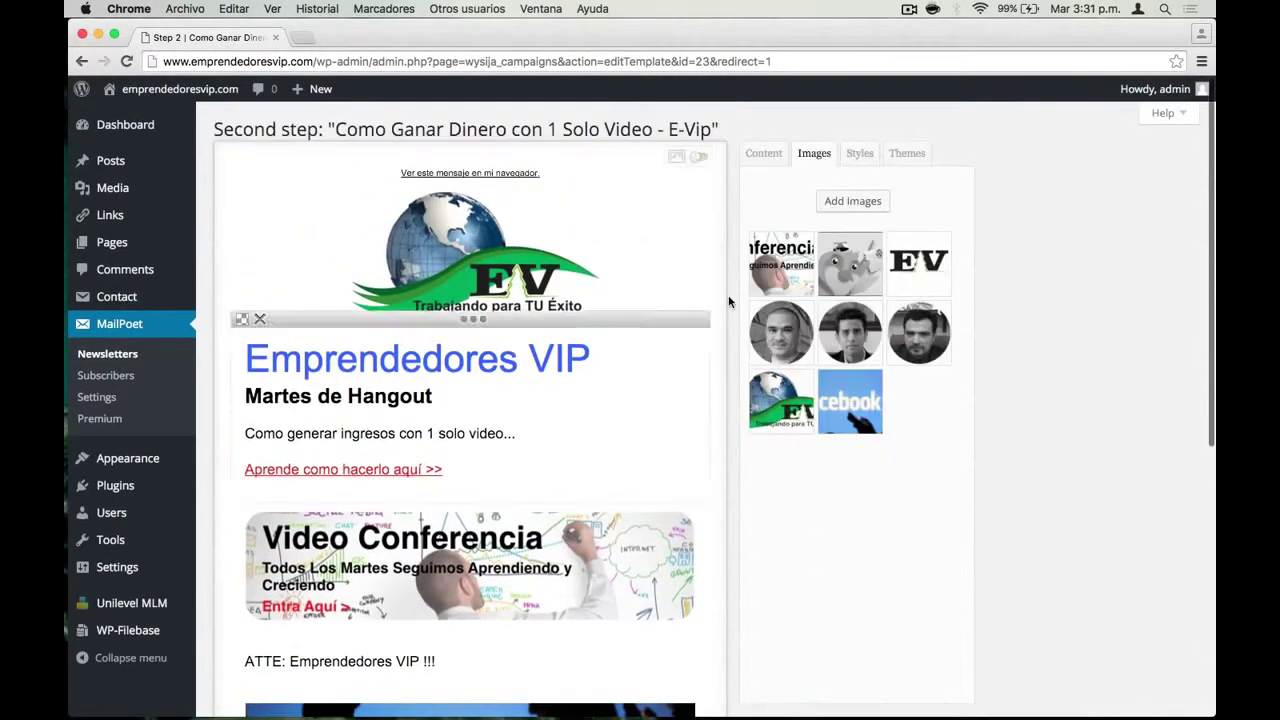
left_click(772, 160)
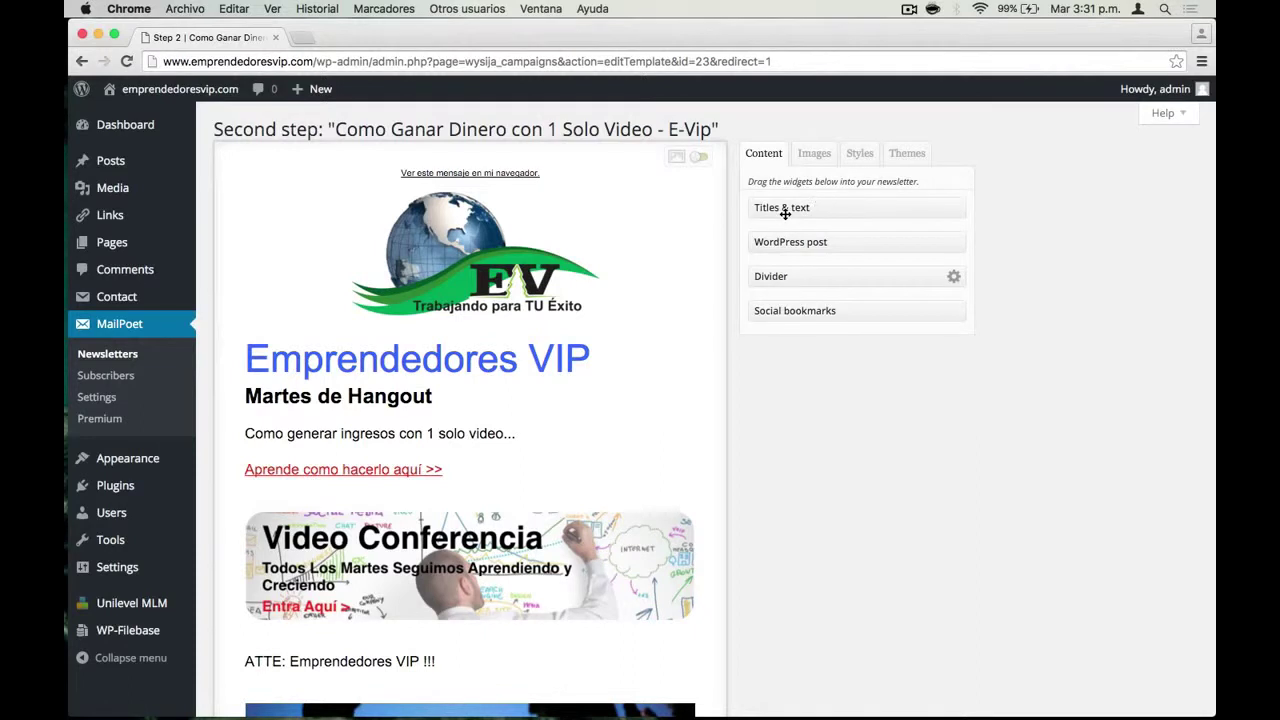
left_click_drag(776, 207, 497, 341)
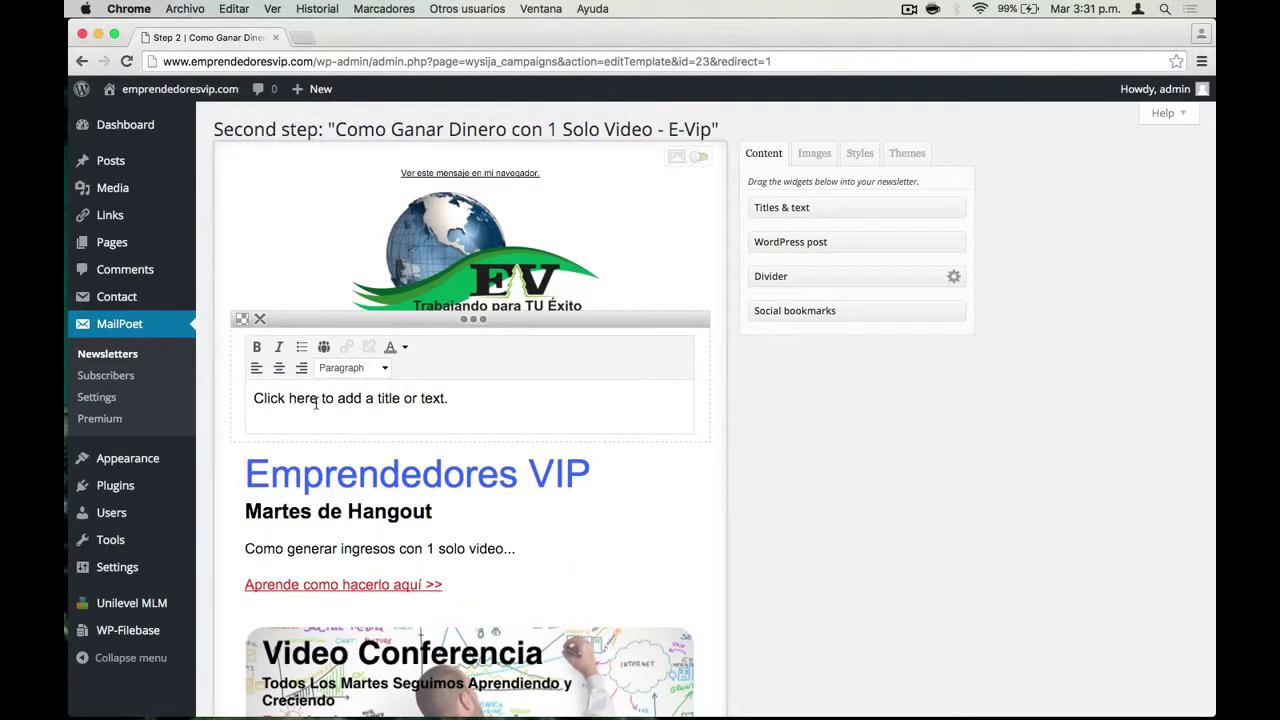
key("super+a")
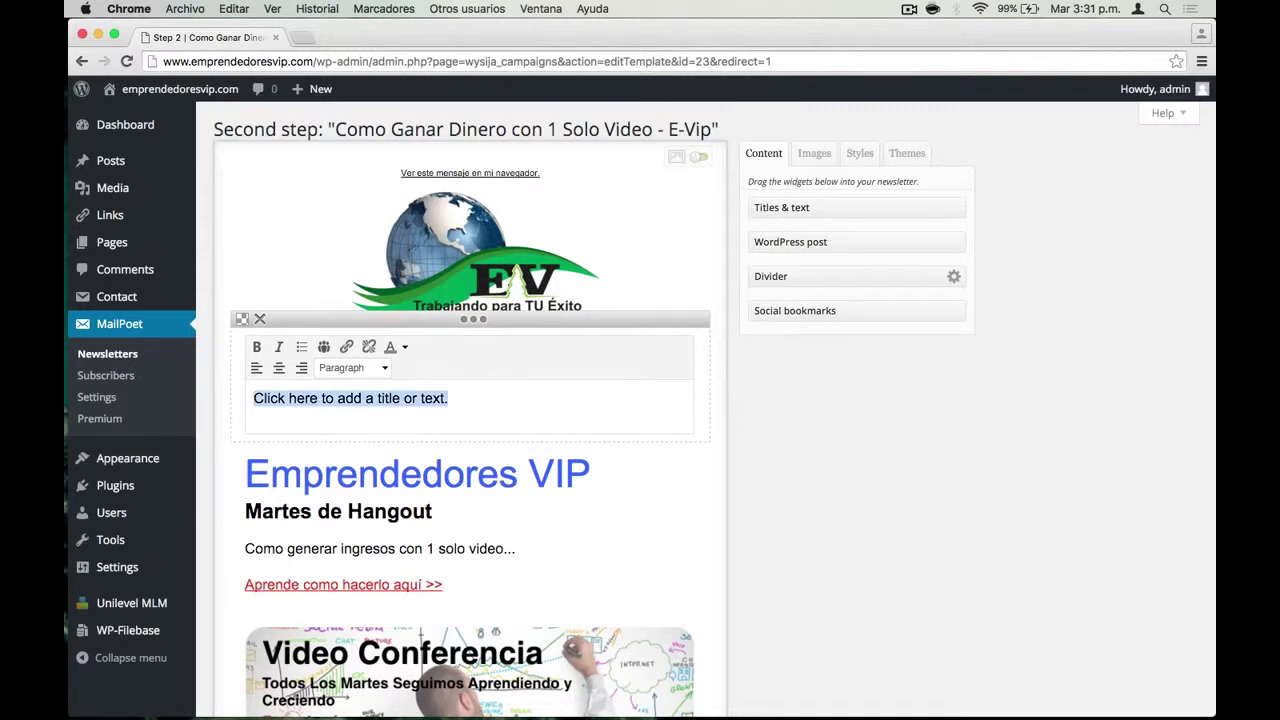
type("Memo Acosta")
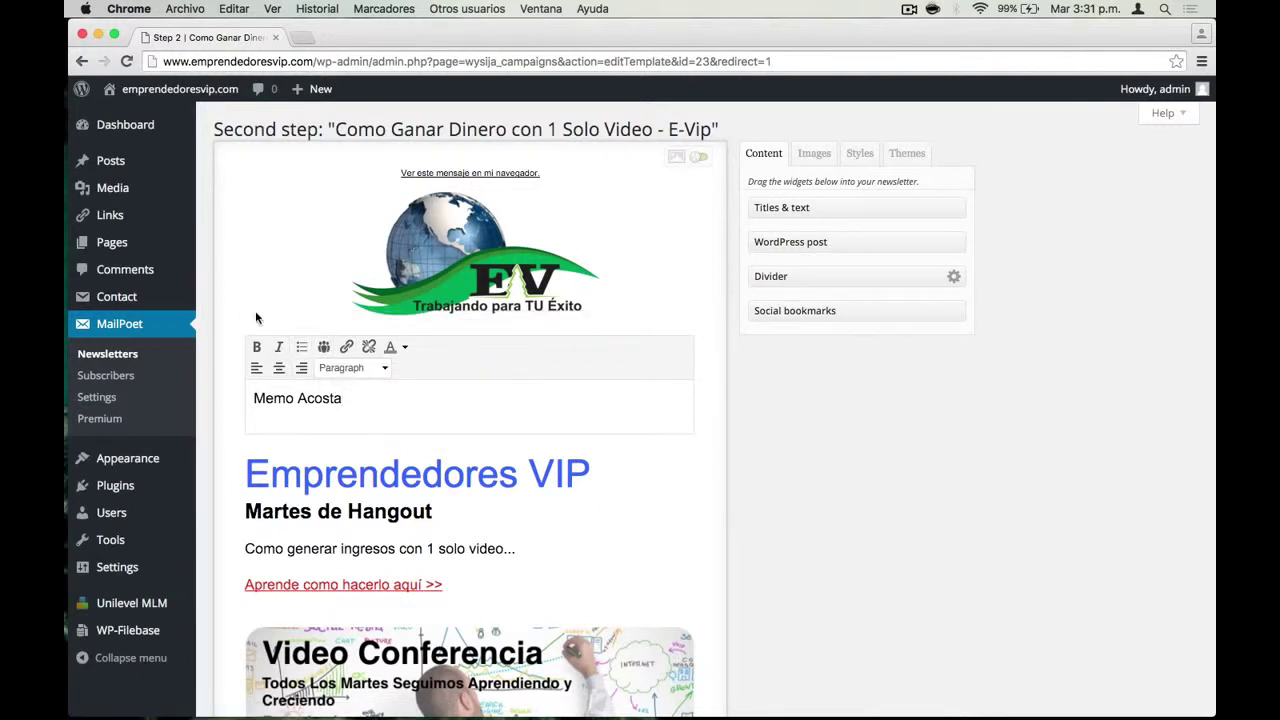
left_click(261, 321)
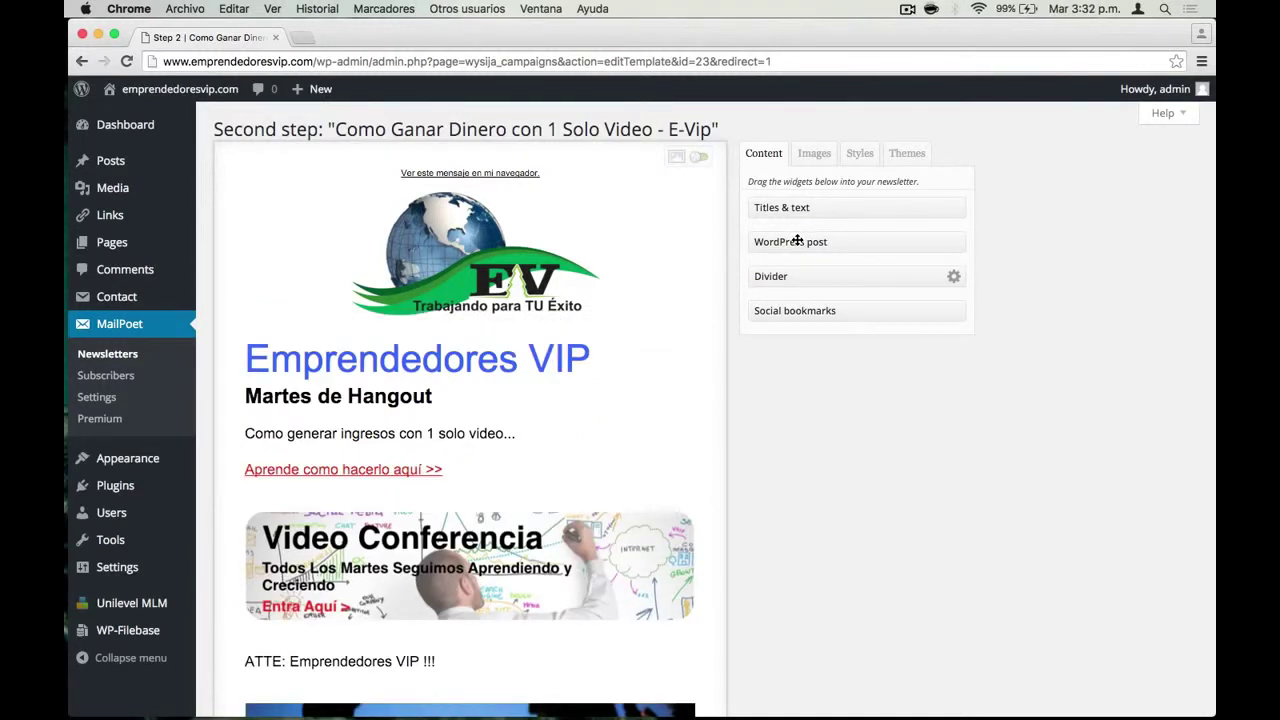
left_click_drag(786, 275, 490, 497)
scroll(549, 443, "down", 3)
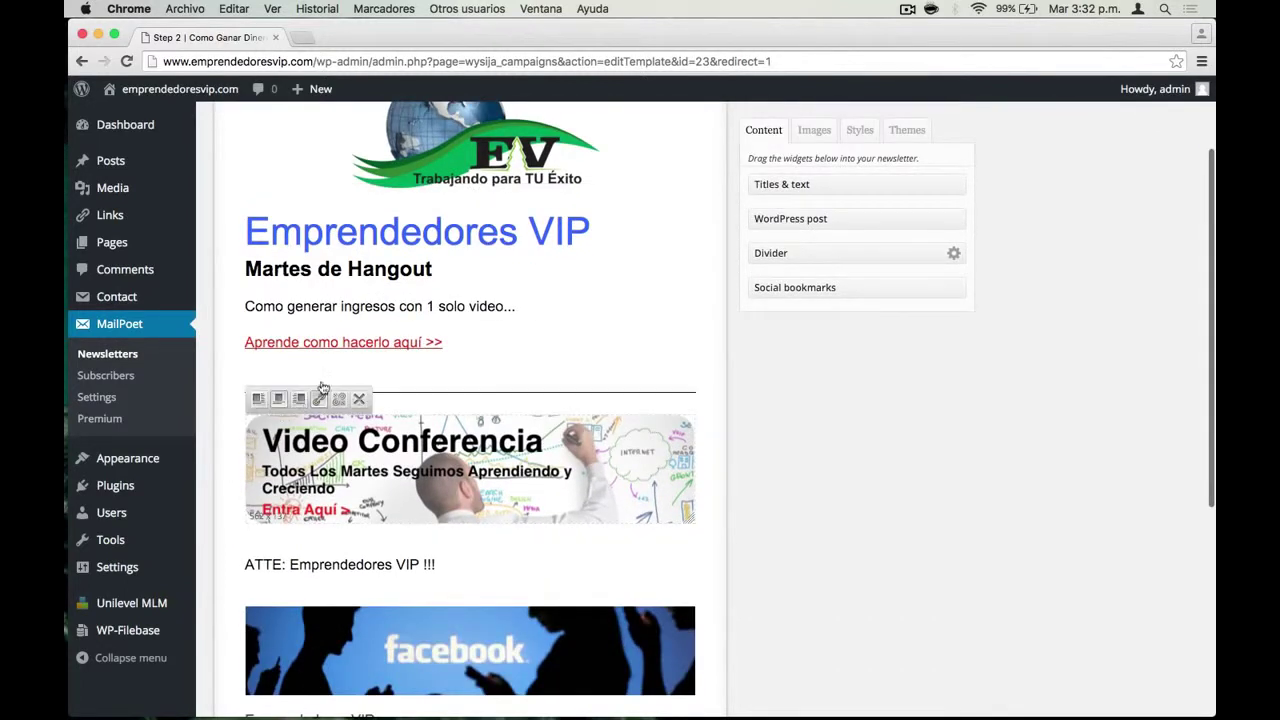
left_click(261, 369)
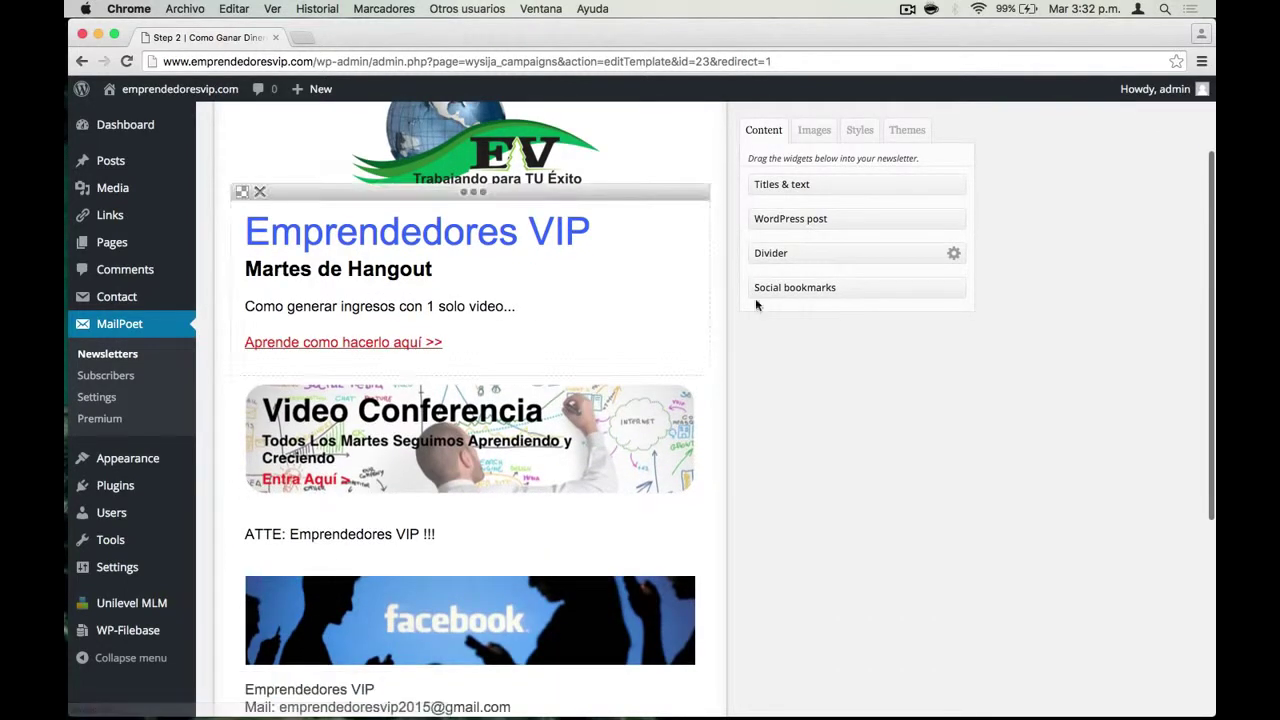
scroll(634, 323, "down", 2)
scroll(634, 326, "down", 6)
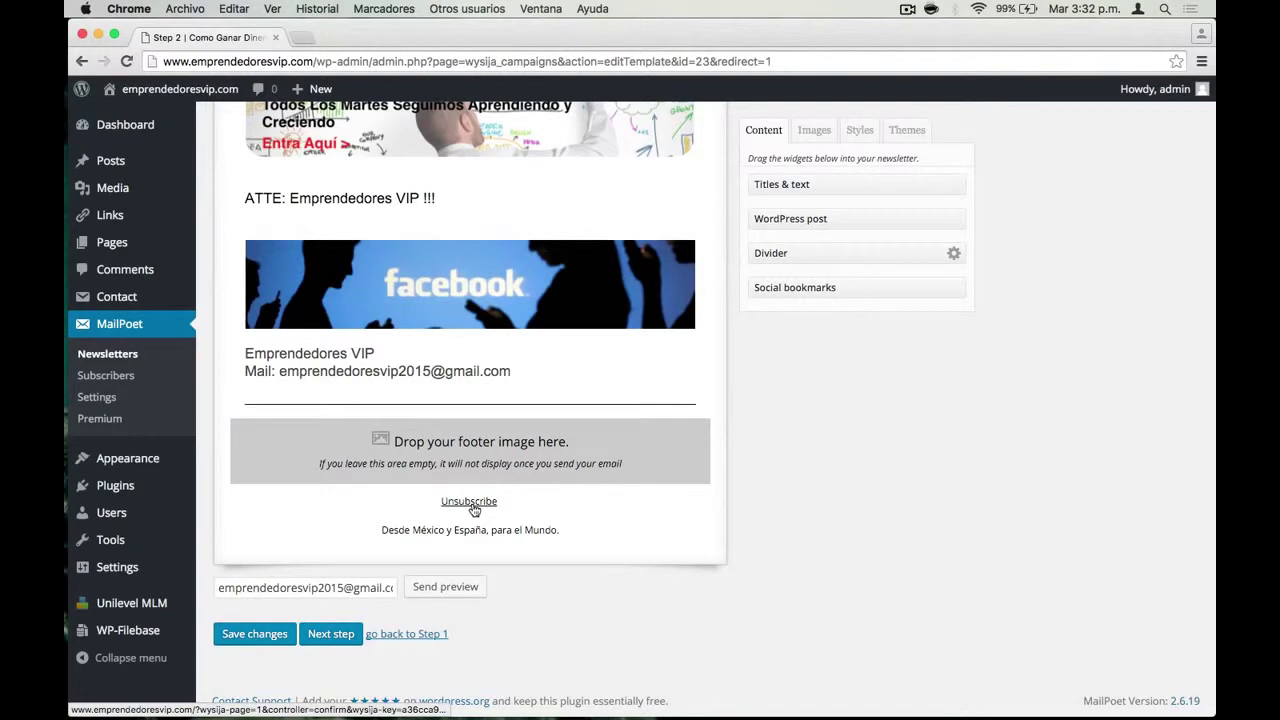
scroll(474, 508, "up", 10)
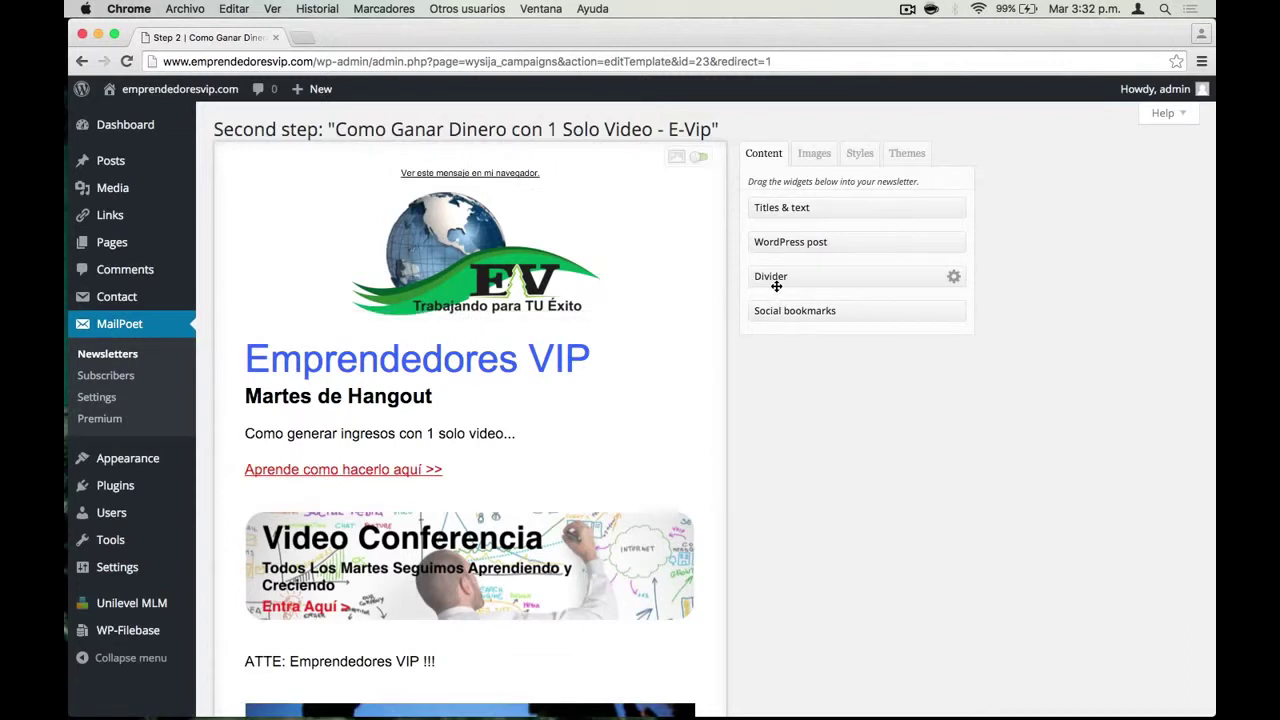
left_click_drag(573, 351, 569, 342)
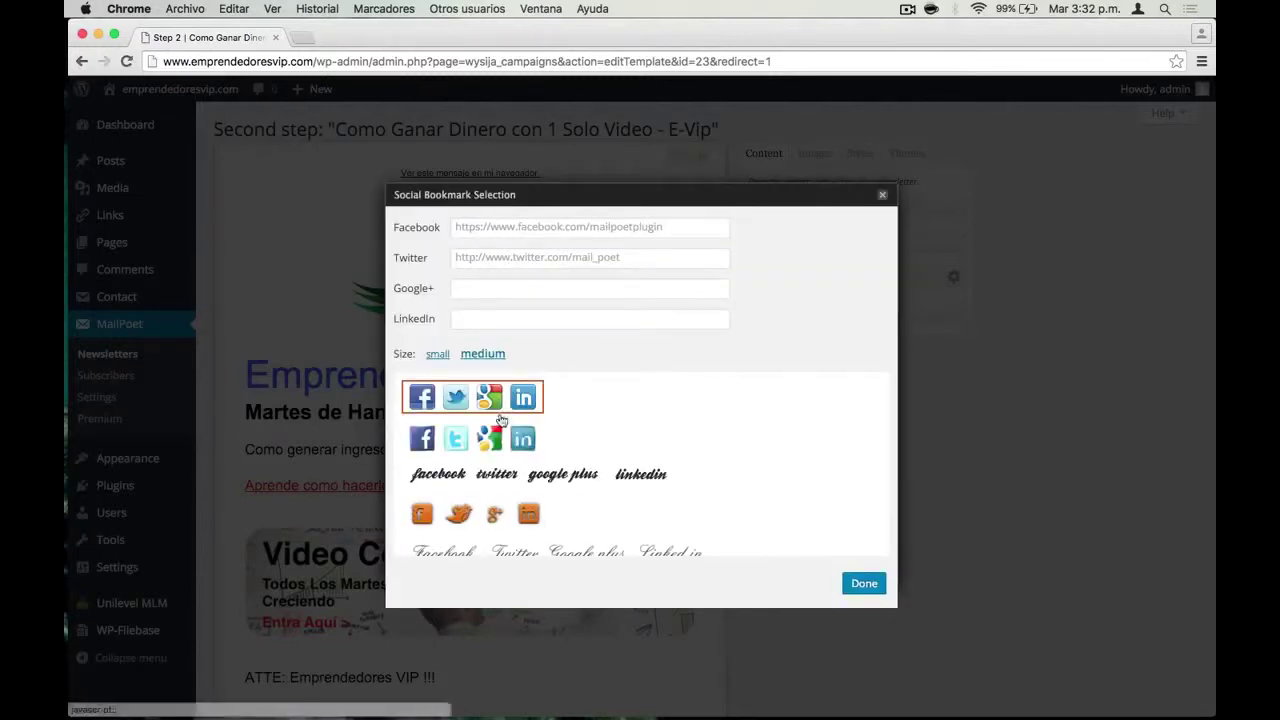
left_click(506, 229)
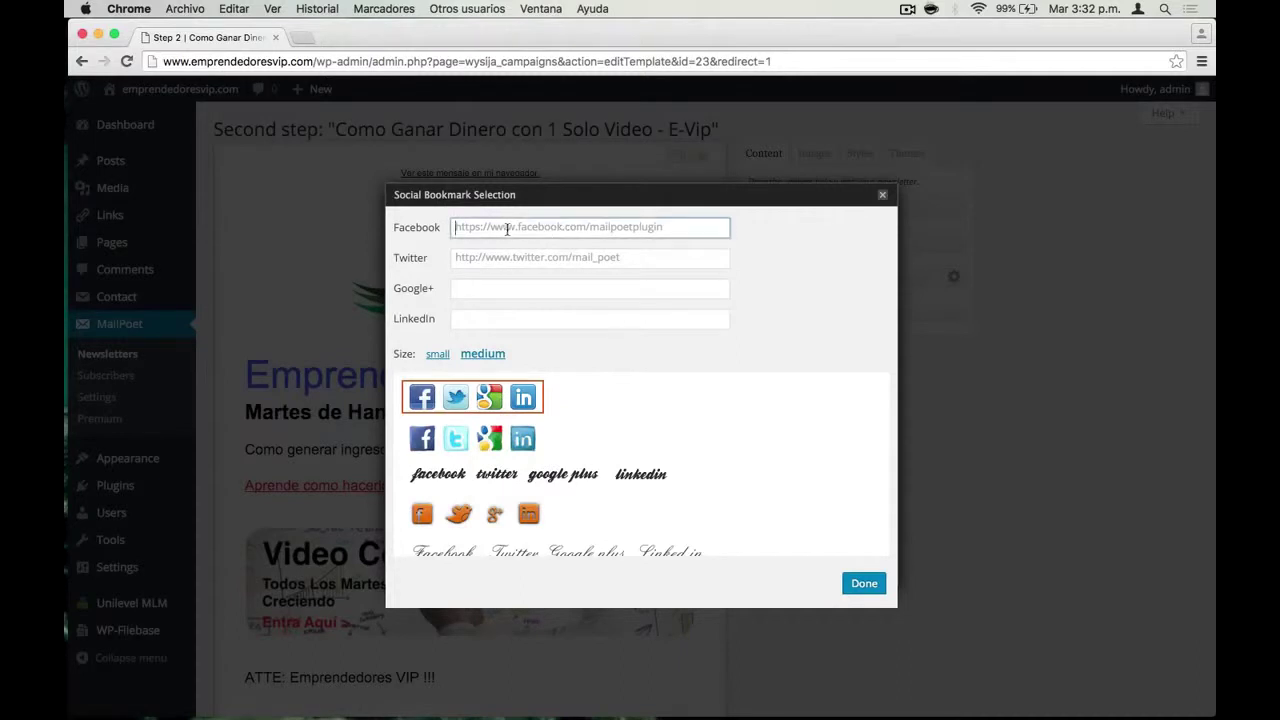
left_click(634, 257)
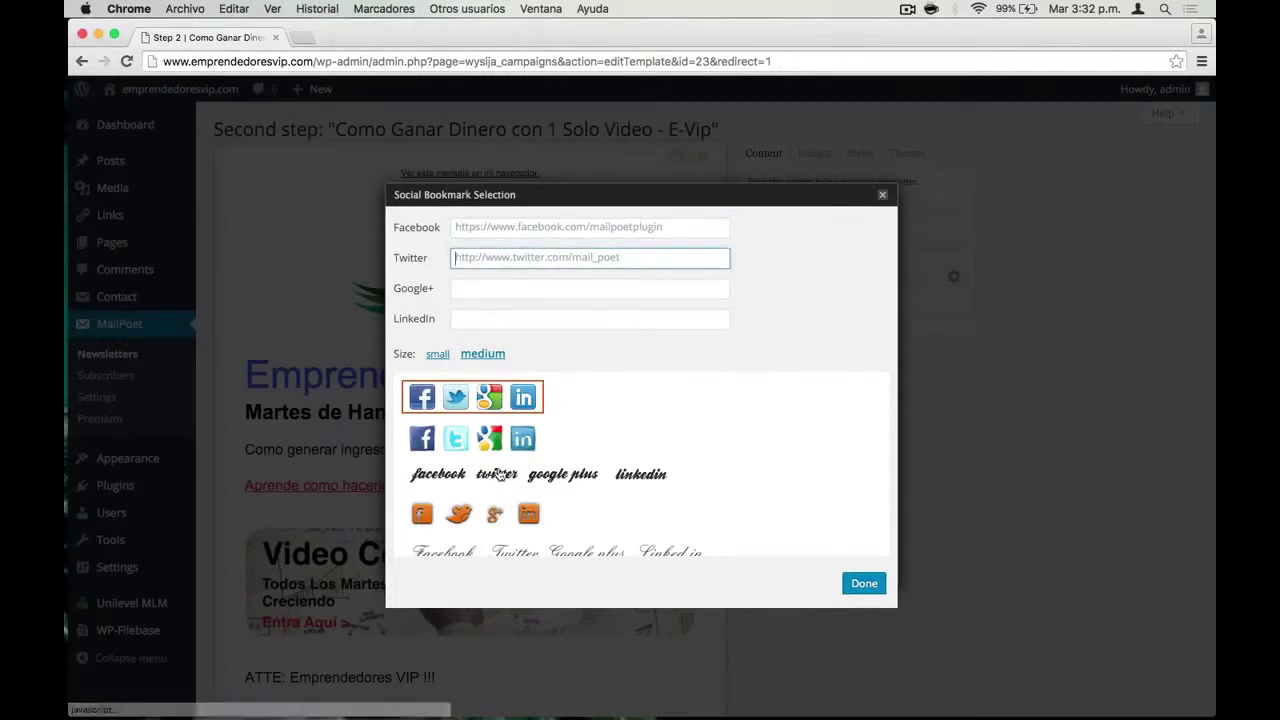
scroll(499, 505, "down", 6)
scroll(499, 505, "down", 10)
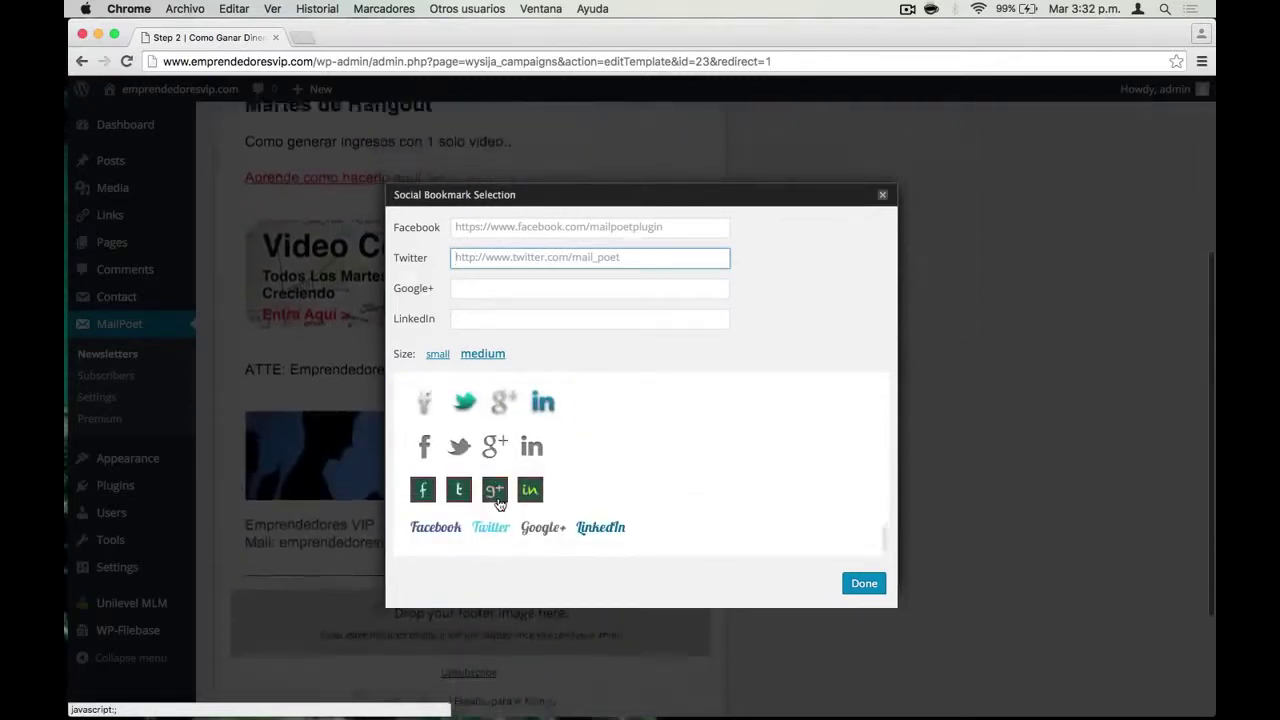
scroll(494, 500, "up", 10)
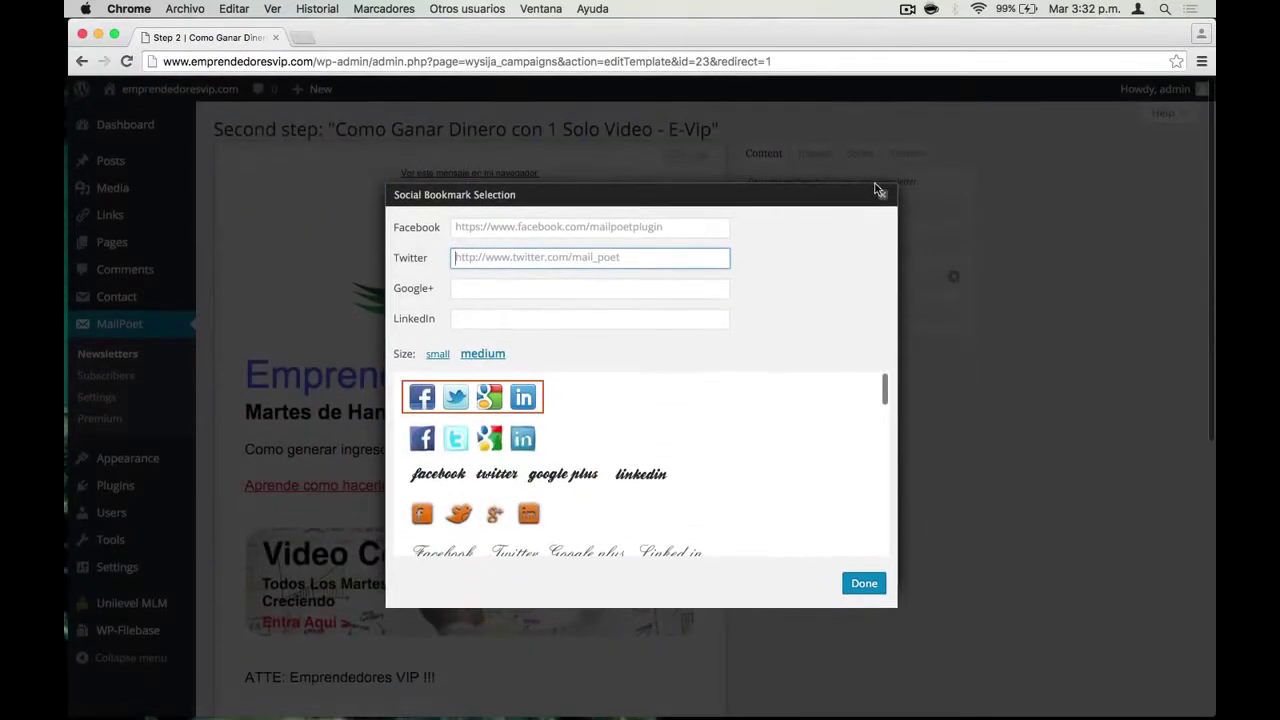
left_click(882, 203)
scroll(500, 418, "down", 10)
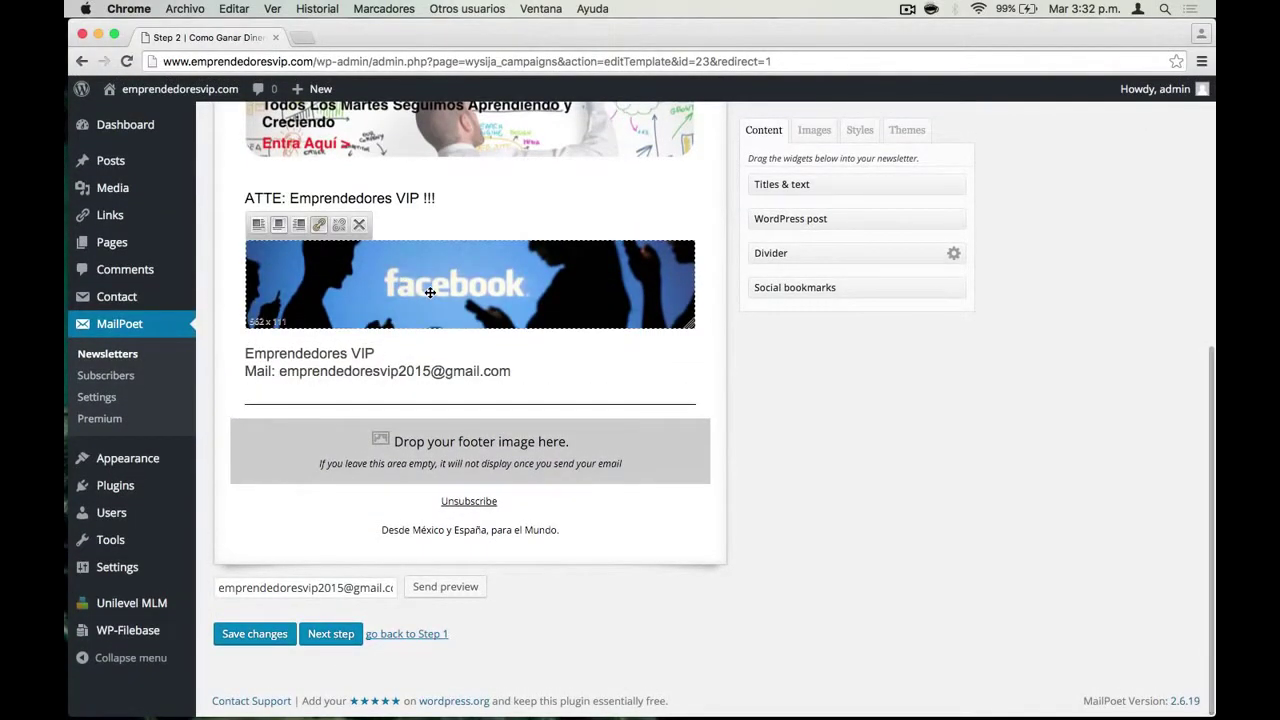
Review the Images and Styles tabs and the heading's Format options without changing anything
scroll(430, 292, "up", 10)
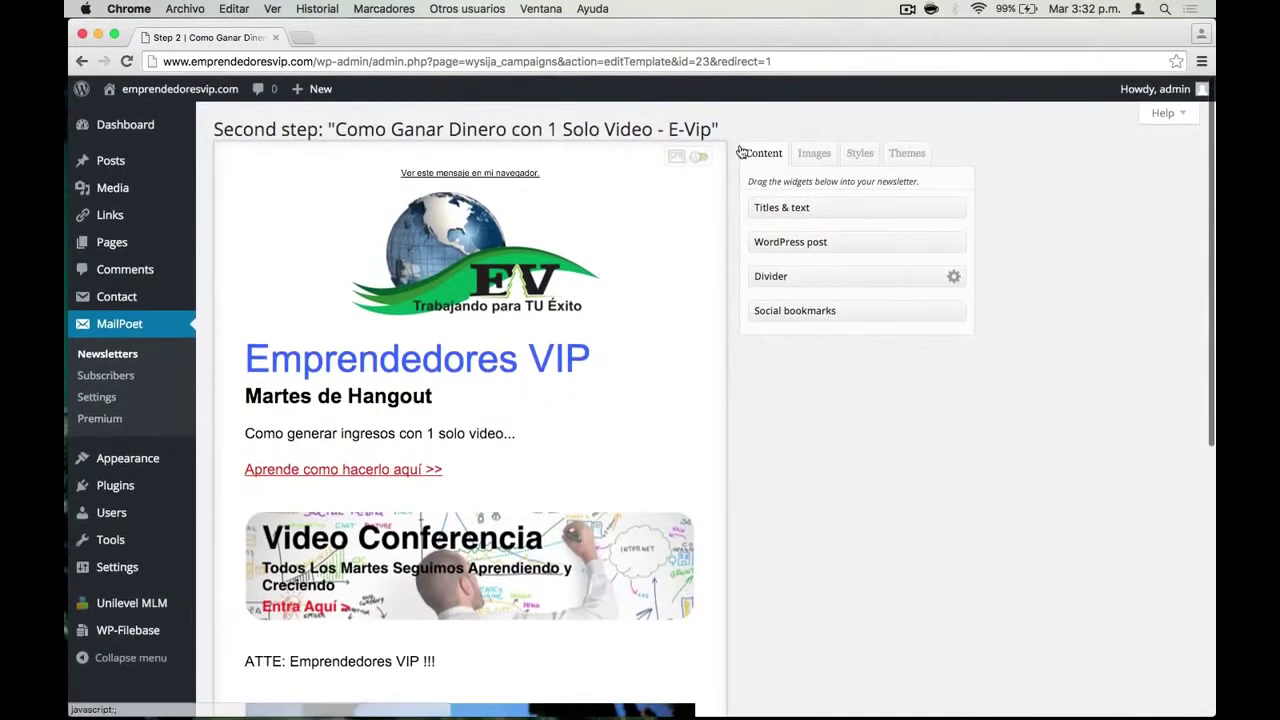
left_click(825, 160)
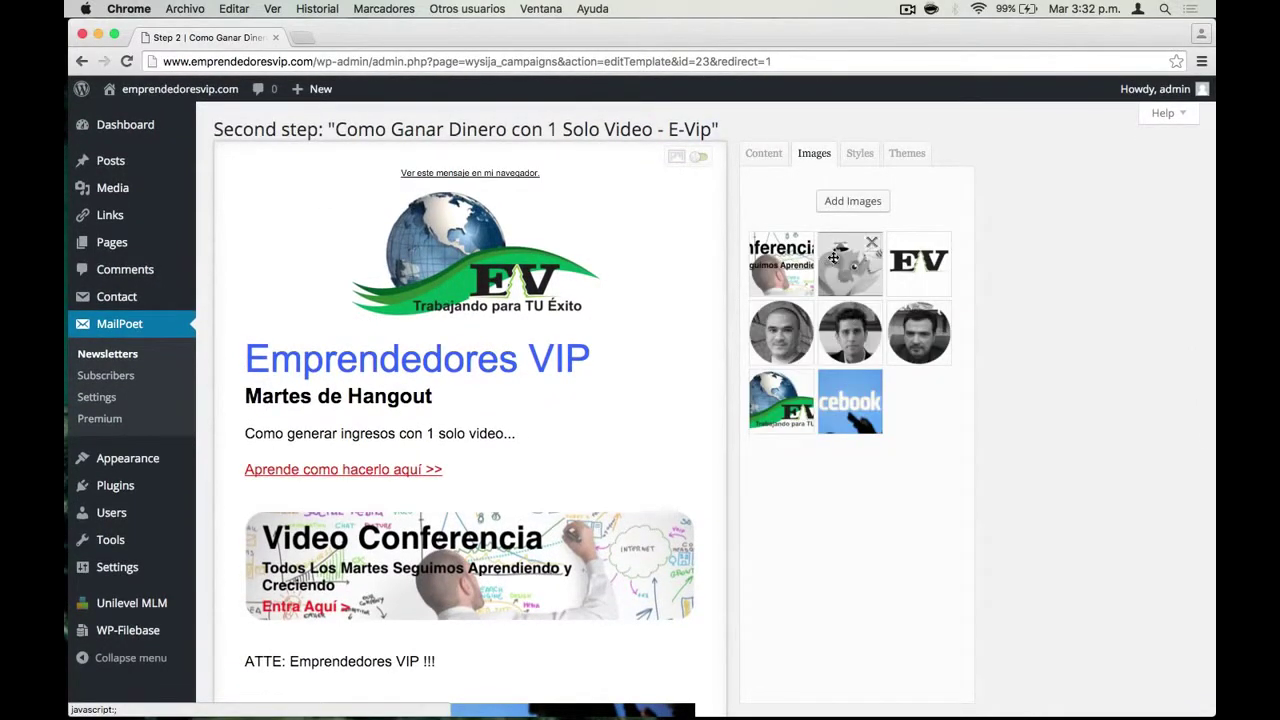
left_click(860, 155)
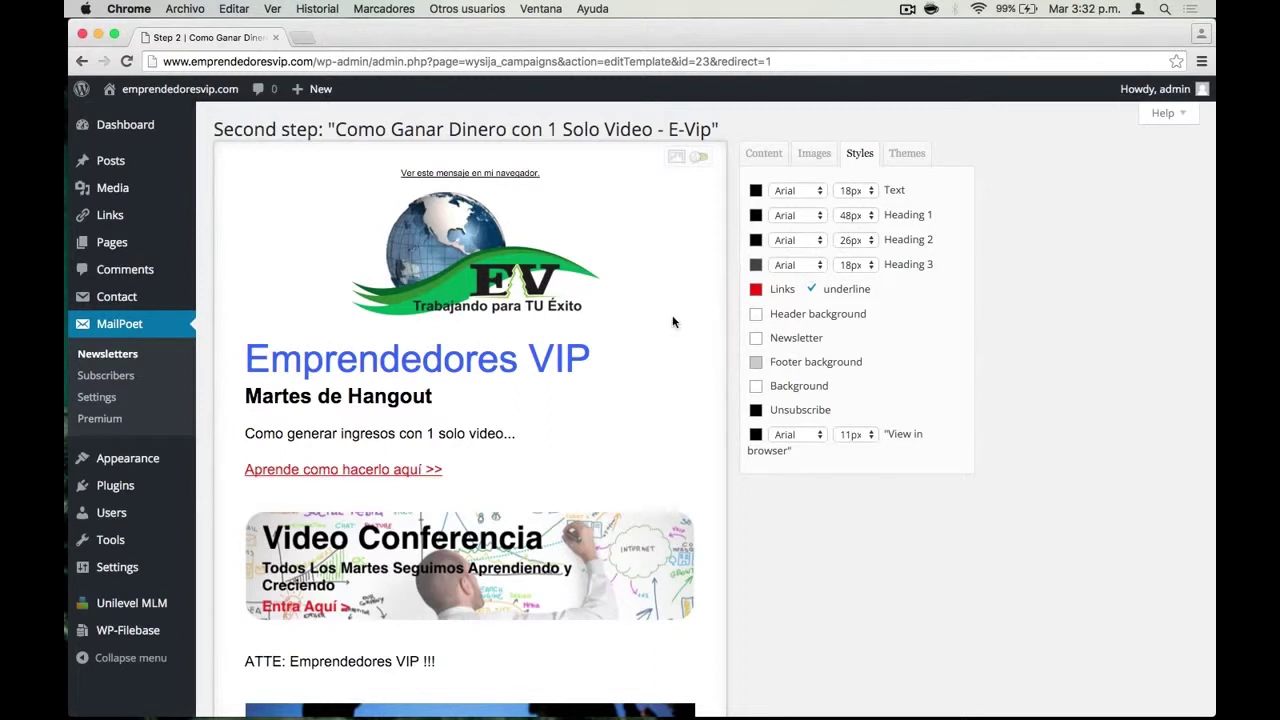
left_click(470, 380)
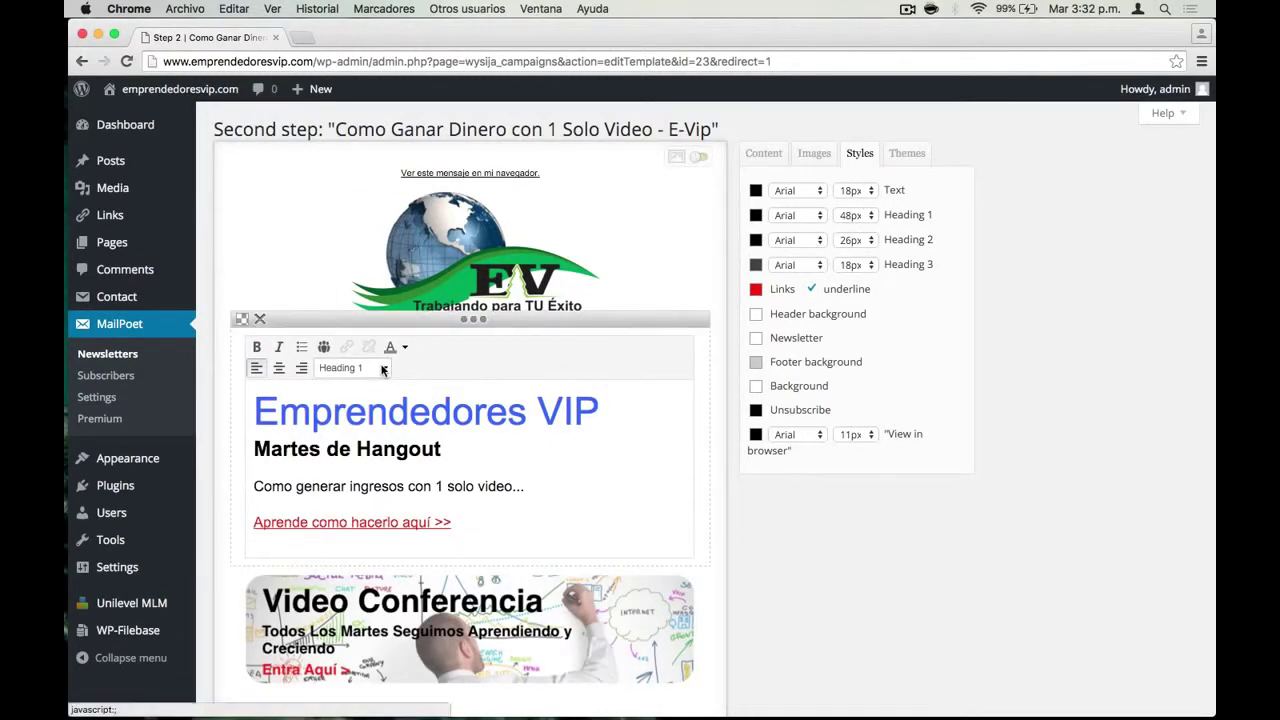
left_click(384, 368)
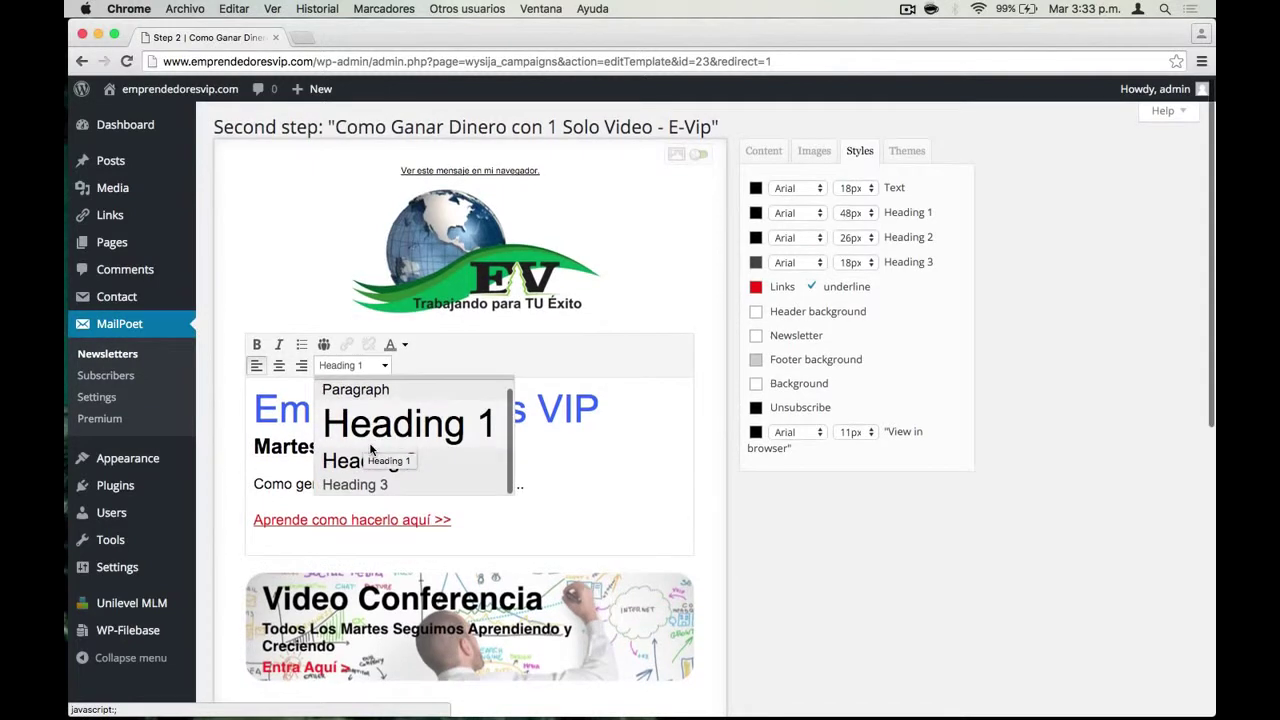
scroll(365, 460, "down", 1)
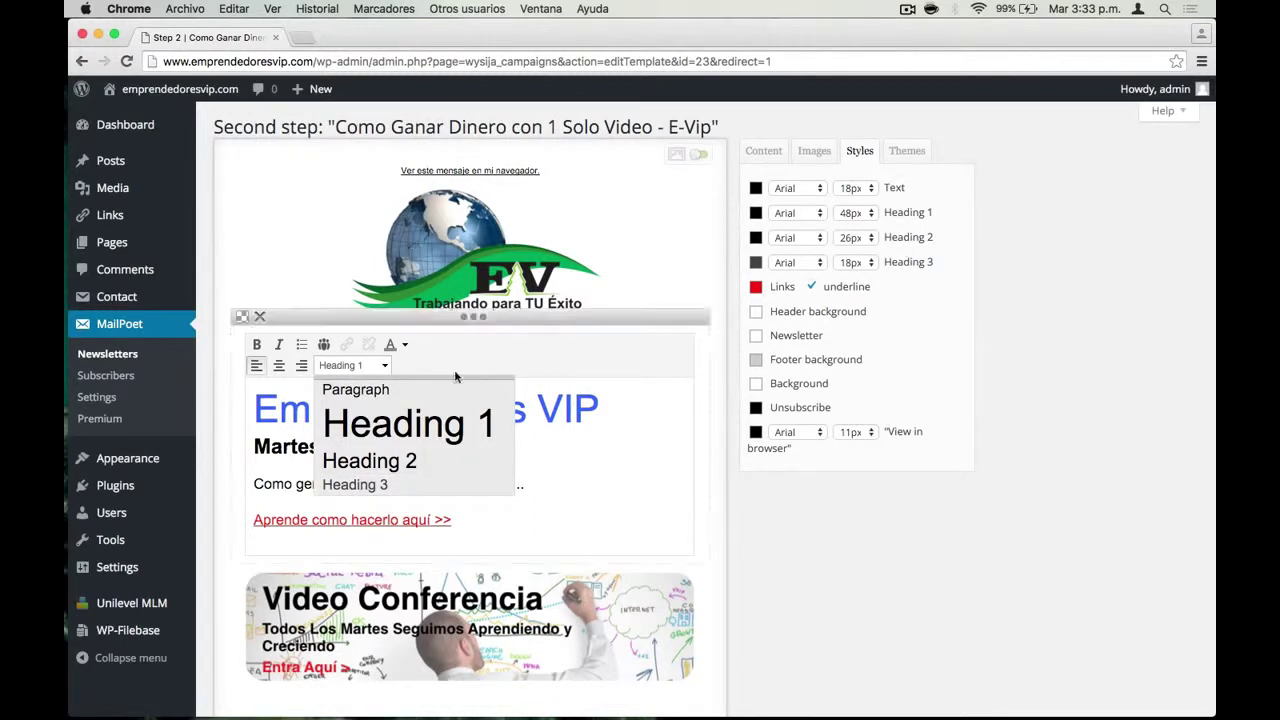
left_click(831, 515)
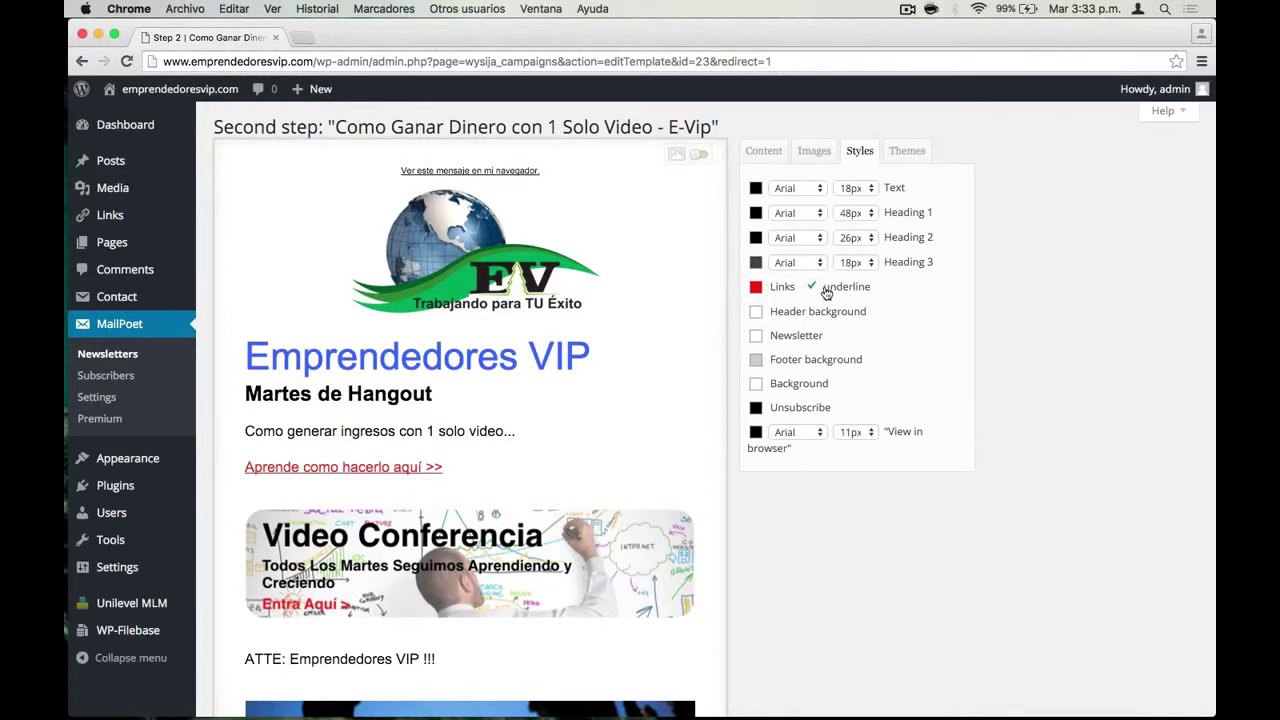
Browse down through the available newsletter themes
left_click(900, 158)
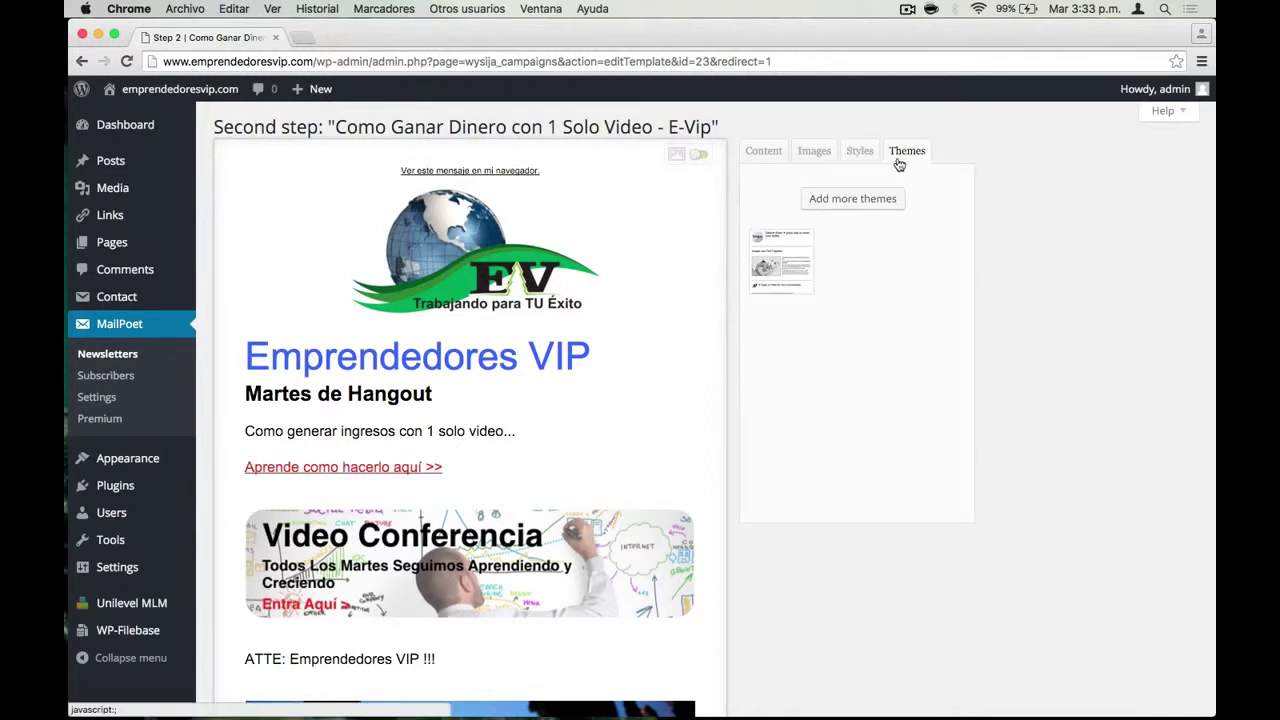
mouse_move(782, 274)
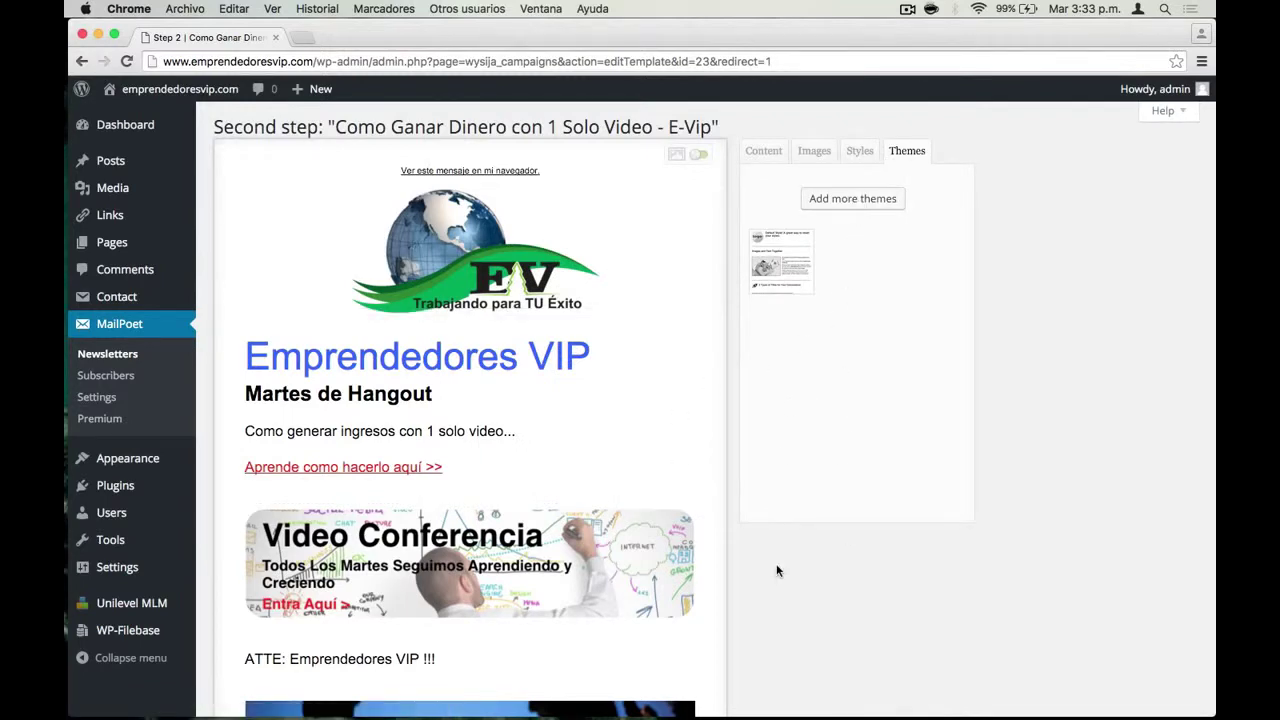
scroll(776, 570, "down", 5)
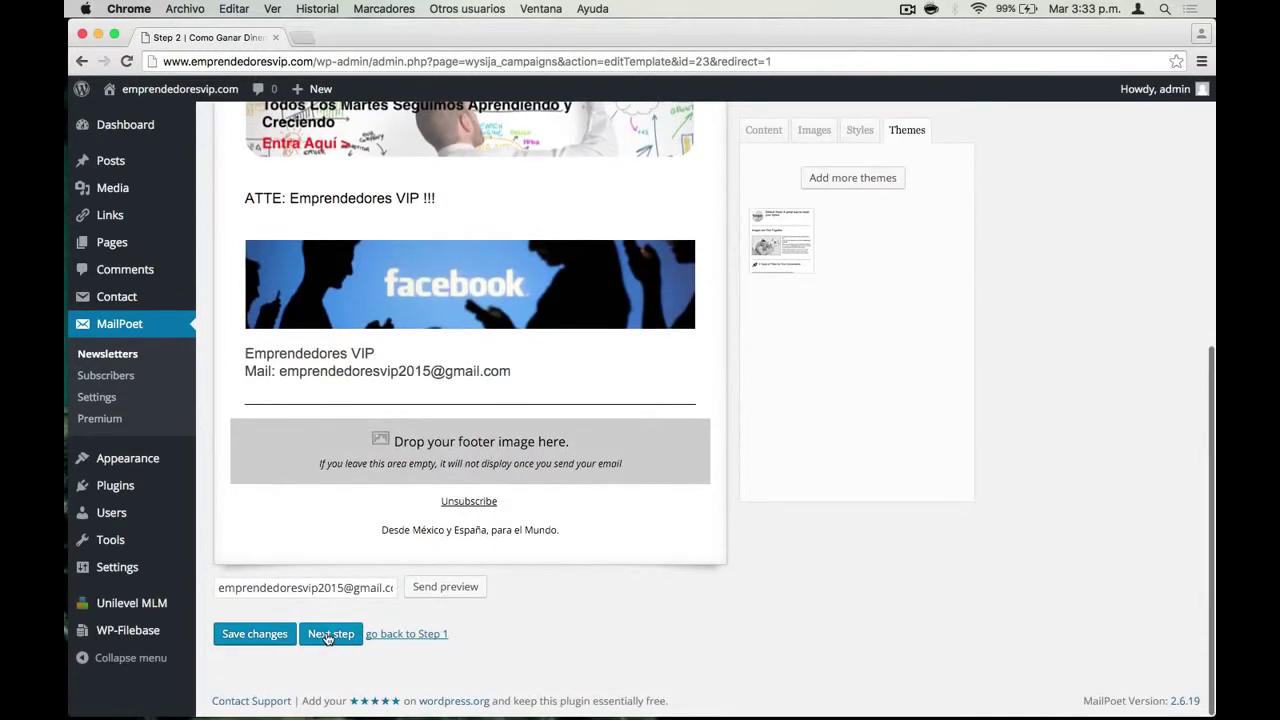
Save the design, set reply-to name 'Emprendedores VIP' on the final step, and tick Schedule it
left_click(330, 634)
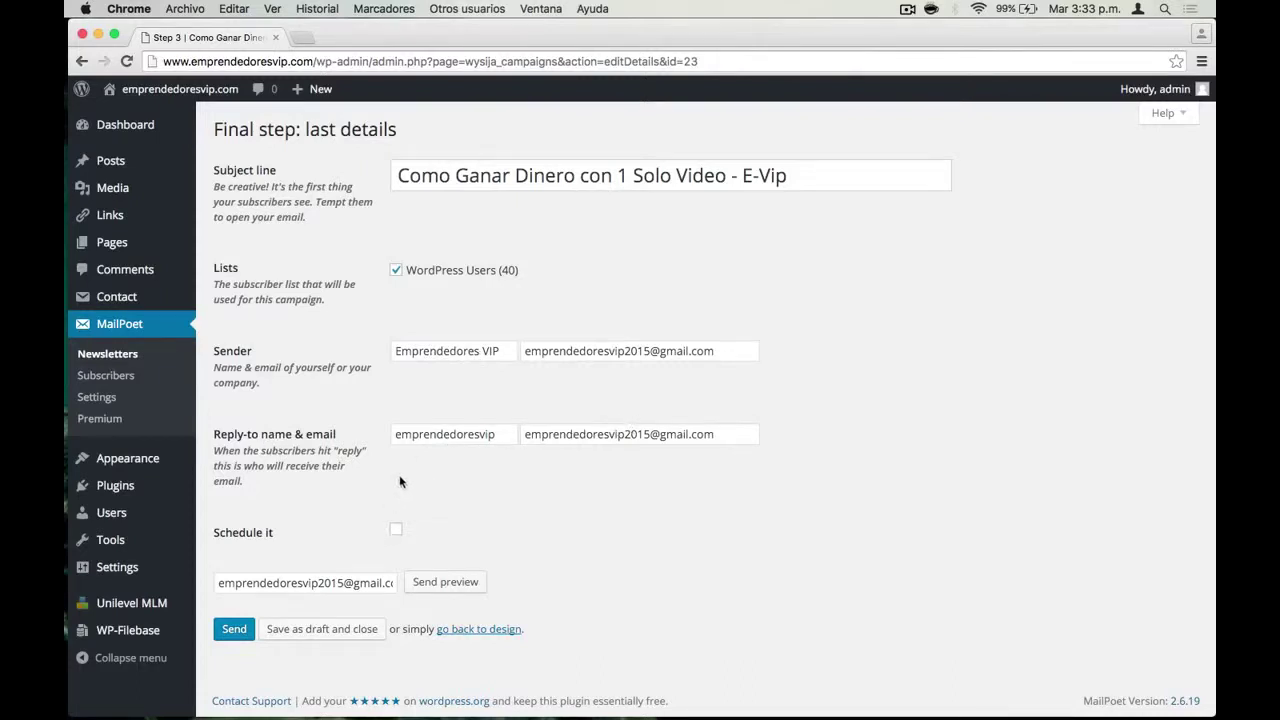
left_click(398, 428)
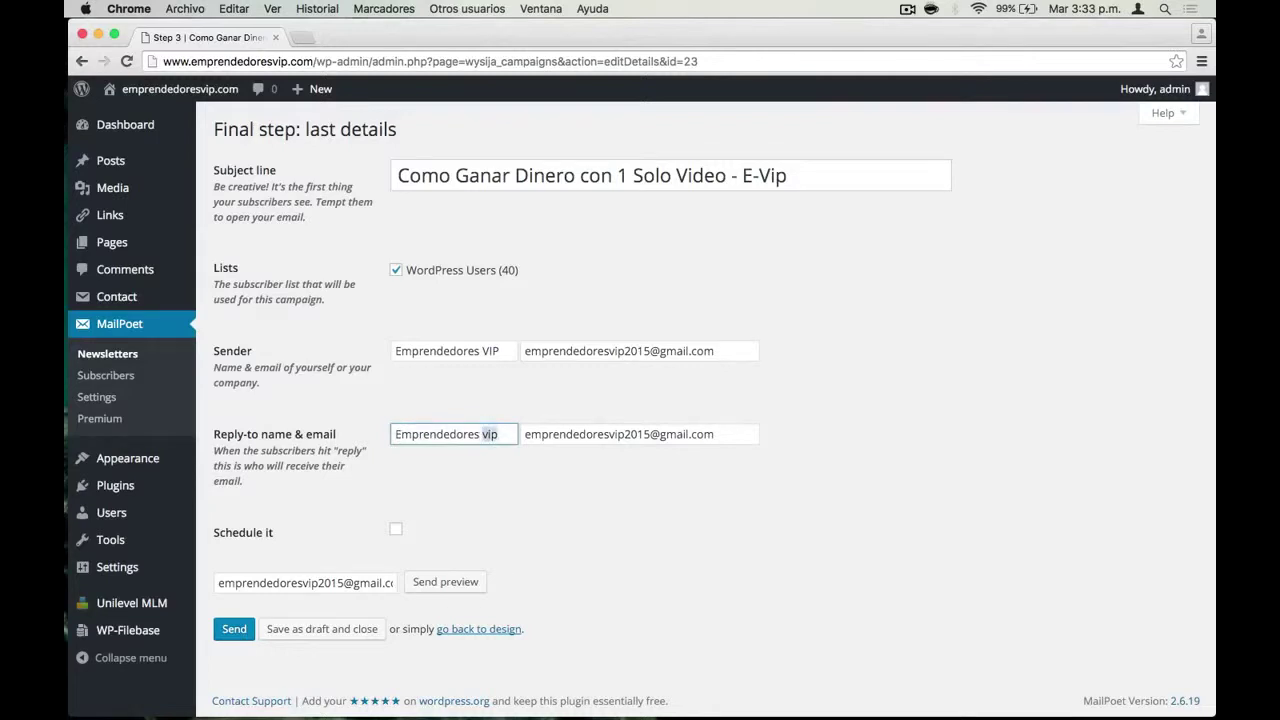
type("VIP")
left_click(267, 531)
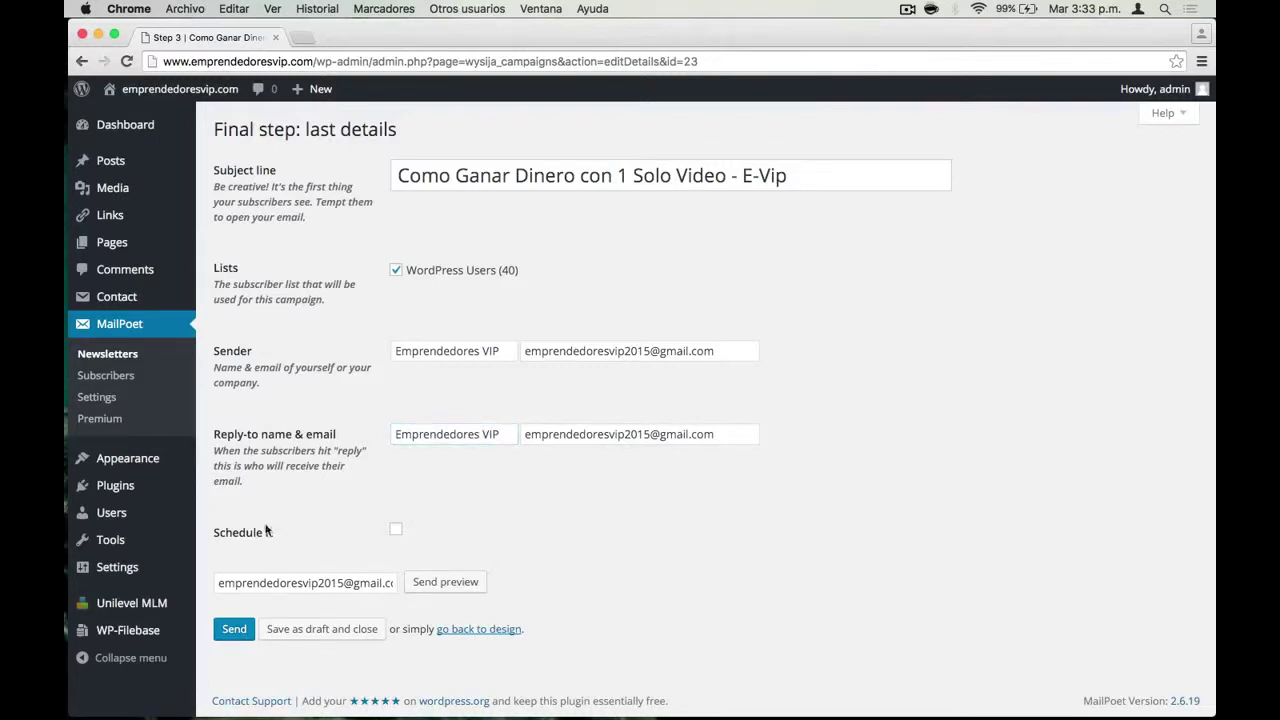
left_click(395, 532)
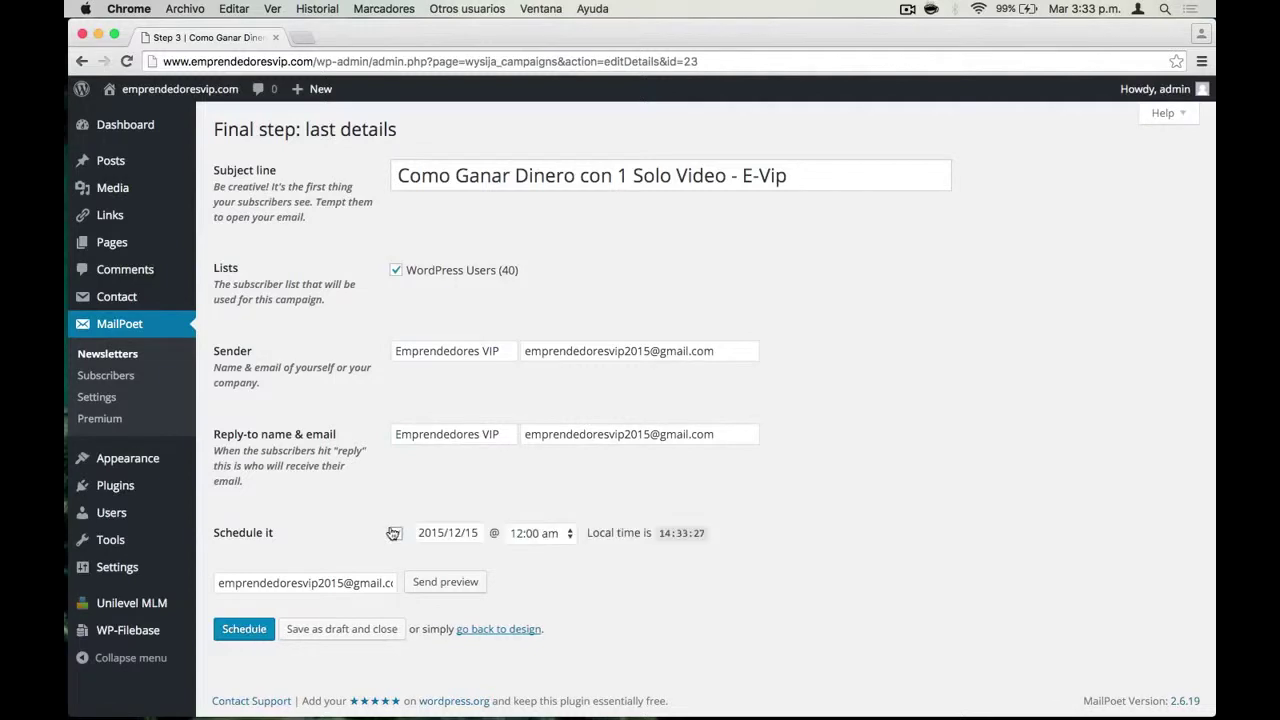
Pick December 15, 2015 at 12:00 am, then untick Schedule it to send immediately
left_click(468, 532)
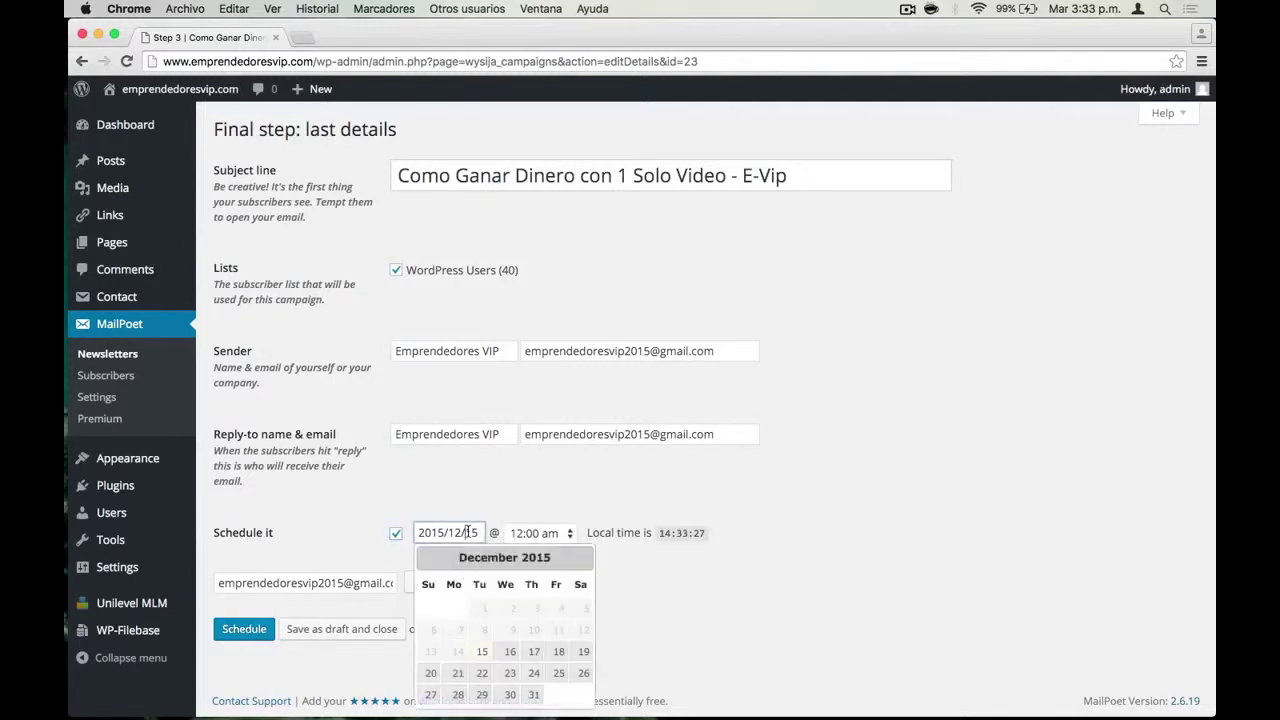
left_click(482, 652)
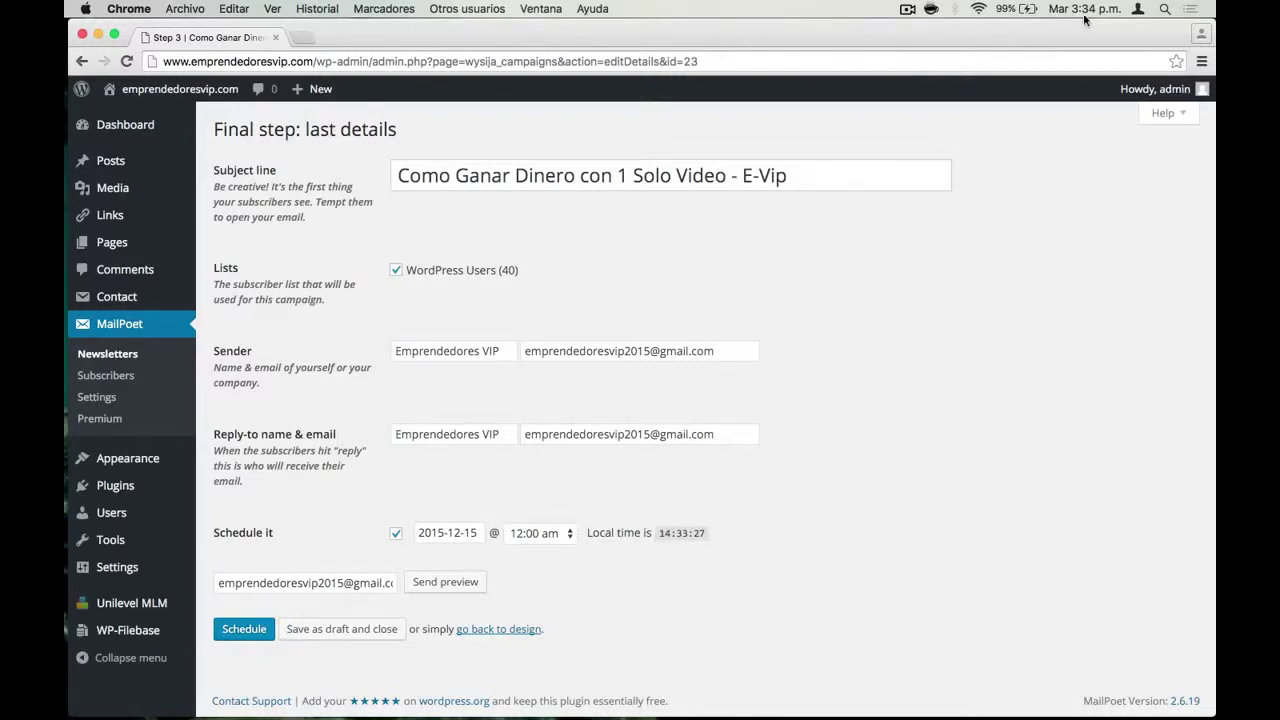
left_click(562, 545)
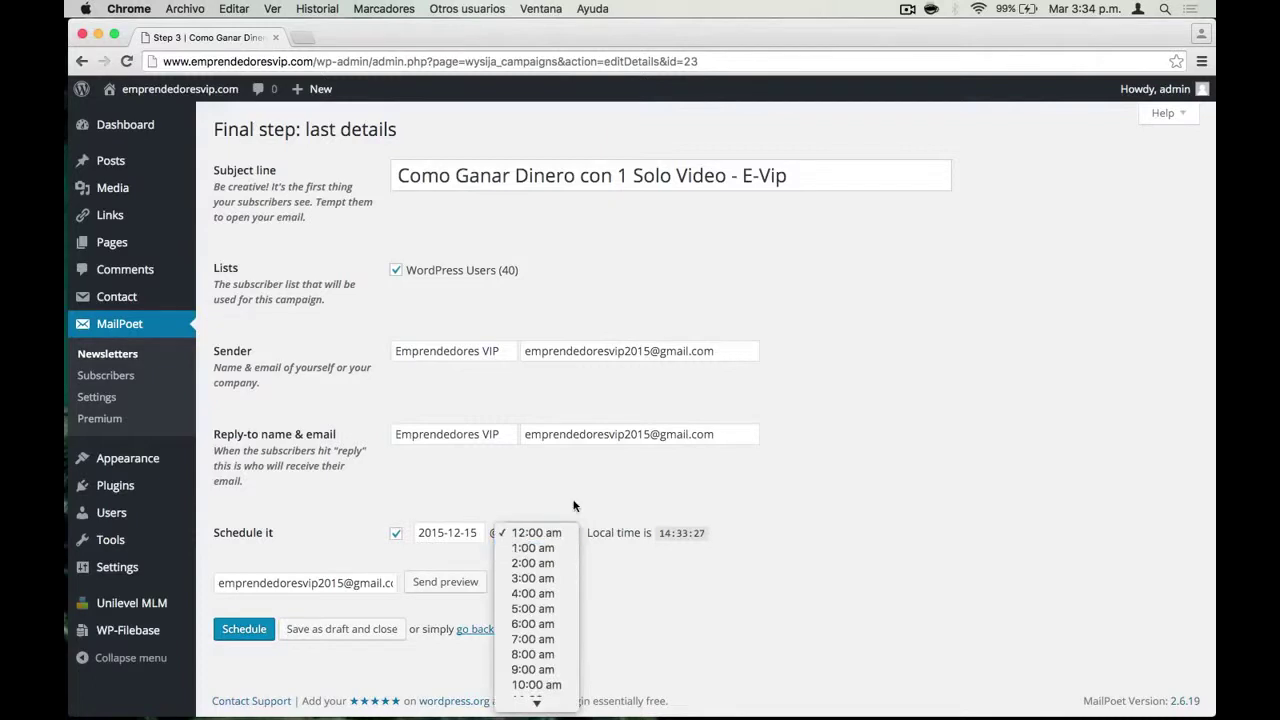
left_click(575, 506)
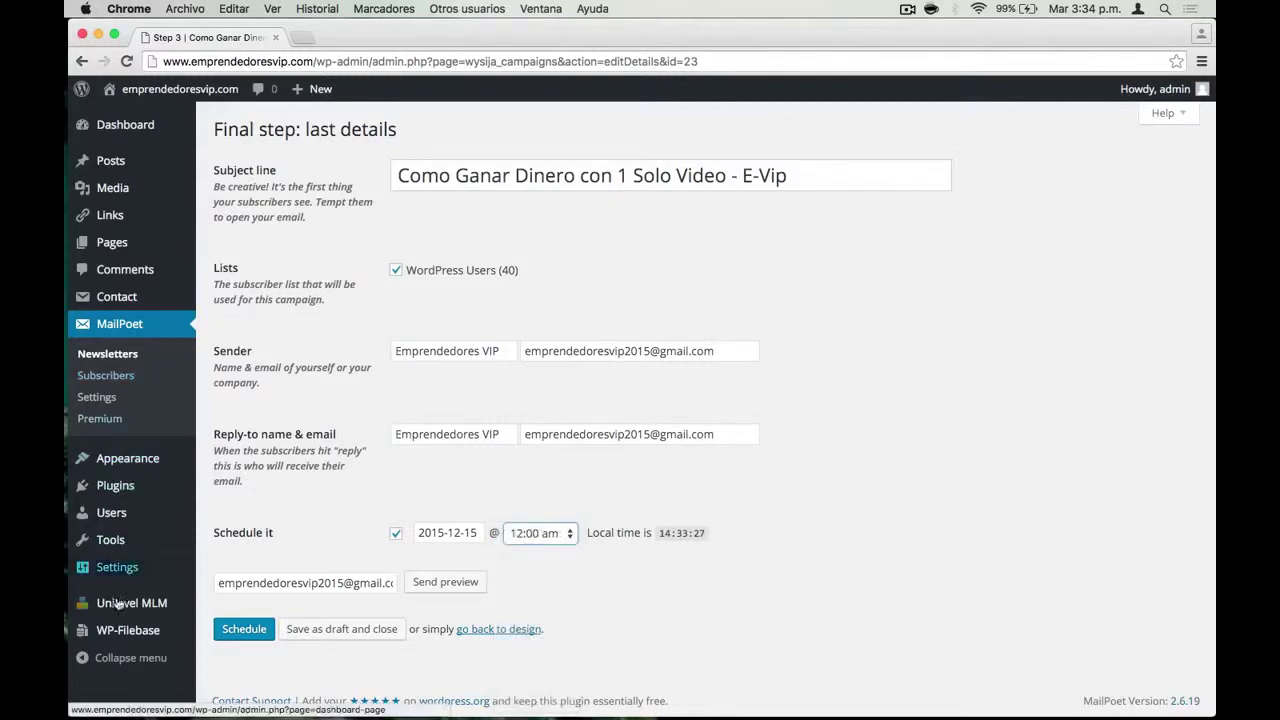
left_click(593, 478)
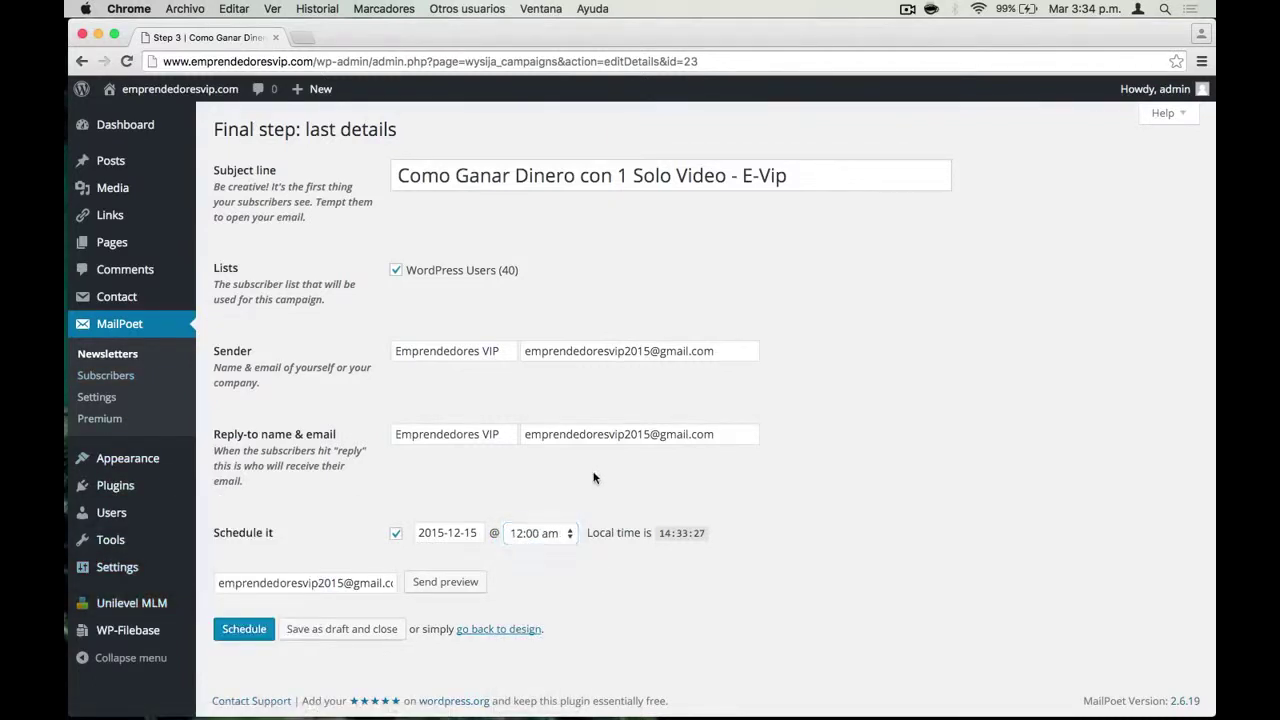
left_click(396, 534)
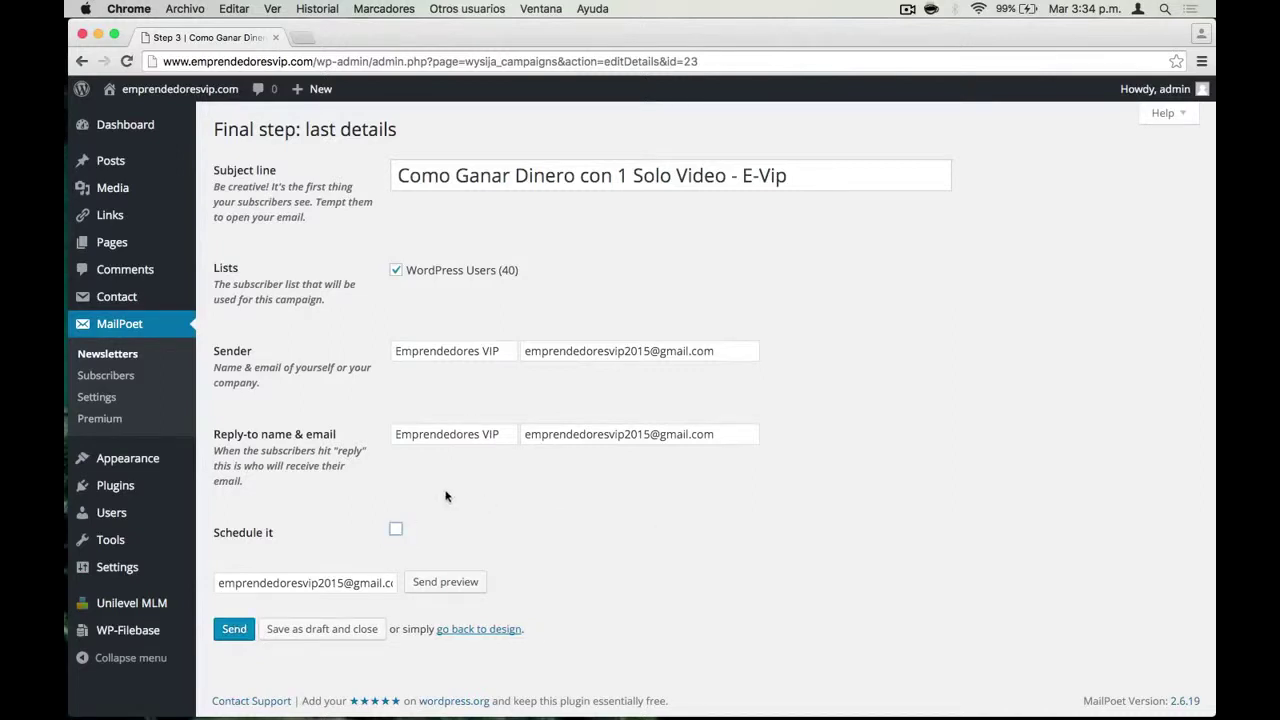
left_click(239, 632)
Send the newsletter and accept the browser confirmation to deliver it to 40 subscribers
left_click(237, 629)
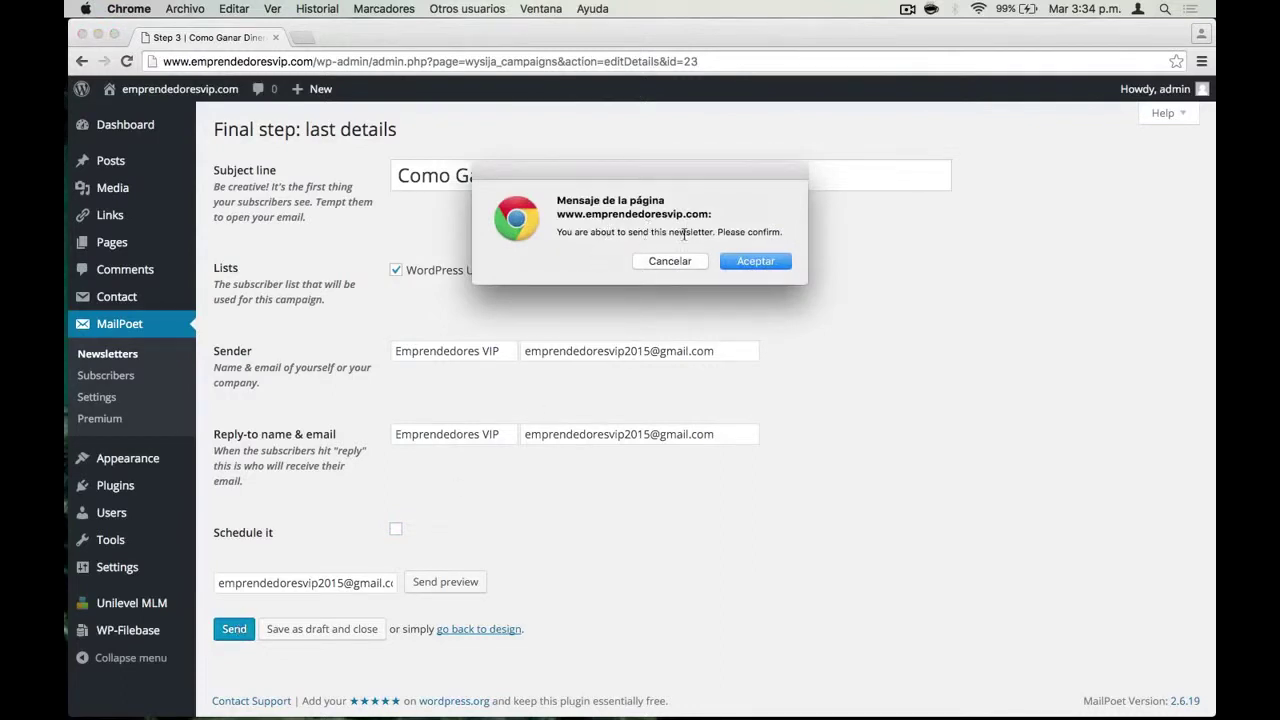
left_click(749, 259)
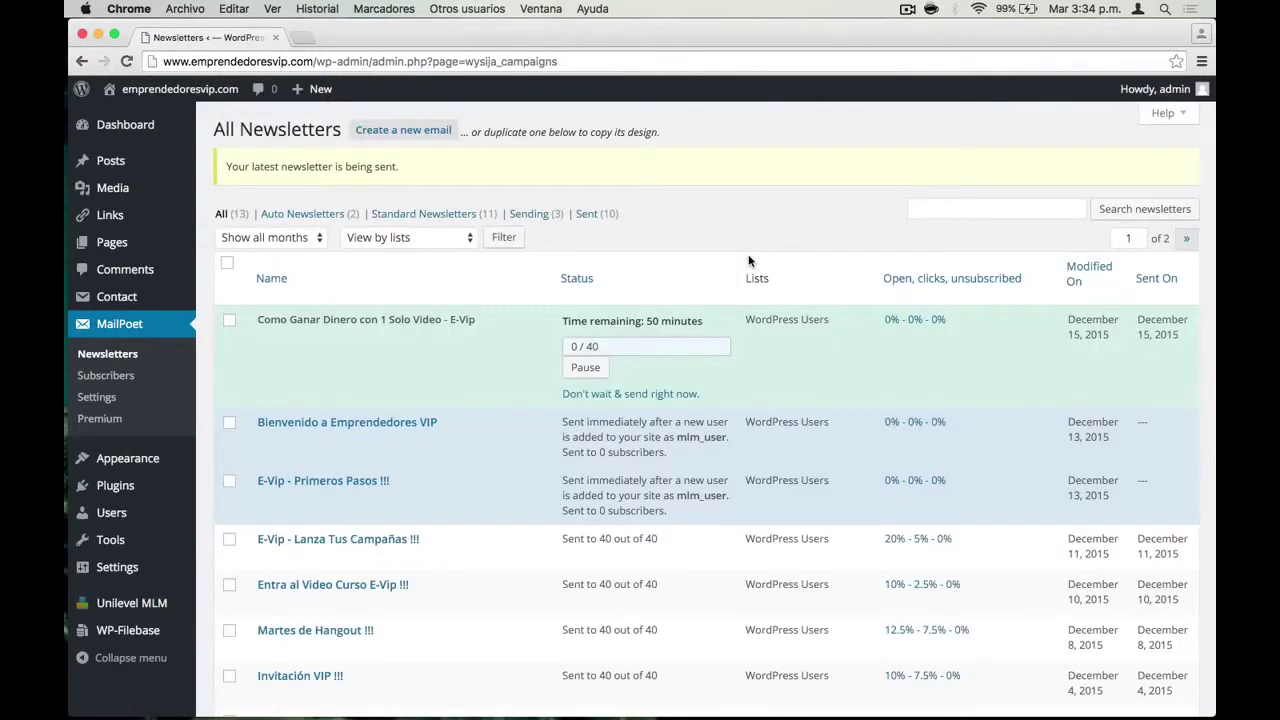
mouse_move(288, 320)
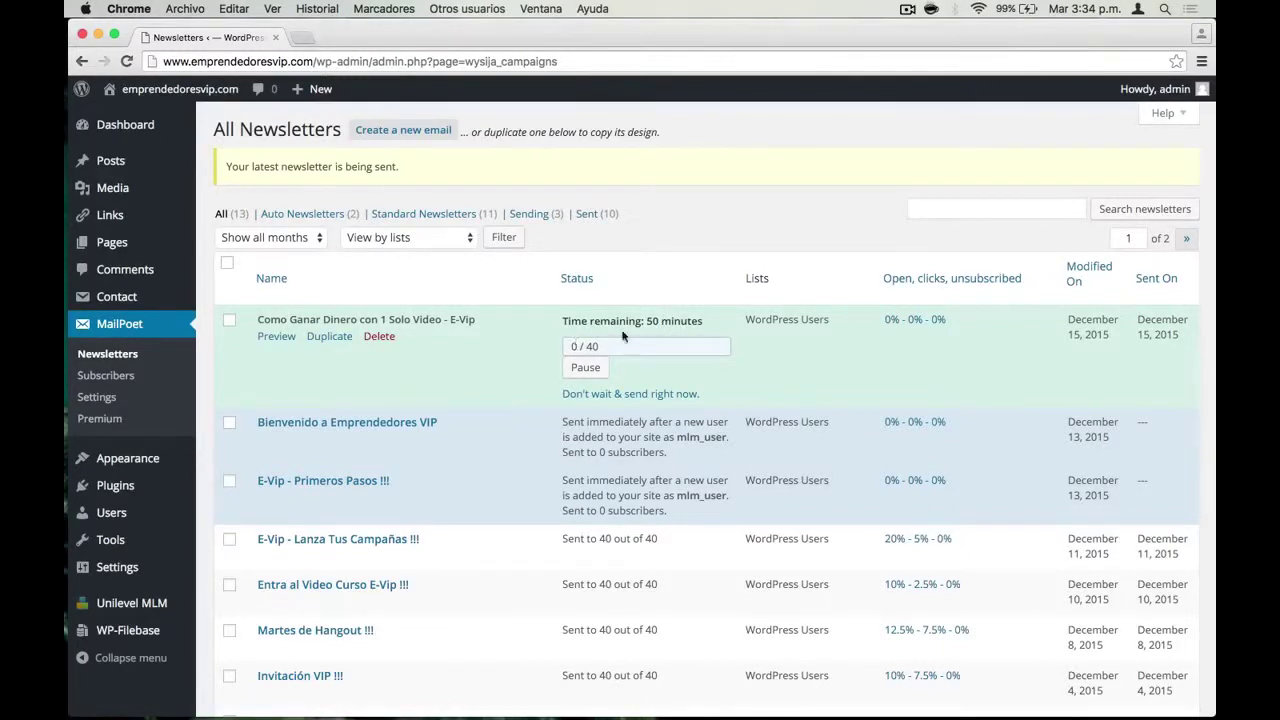
Send the newsletter immediately, confirm the batch report shows 40 / 40 emails sent, then close it
left_click(622, 393)
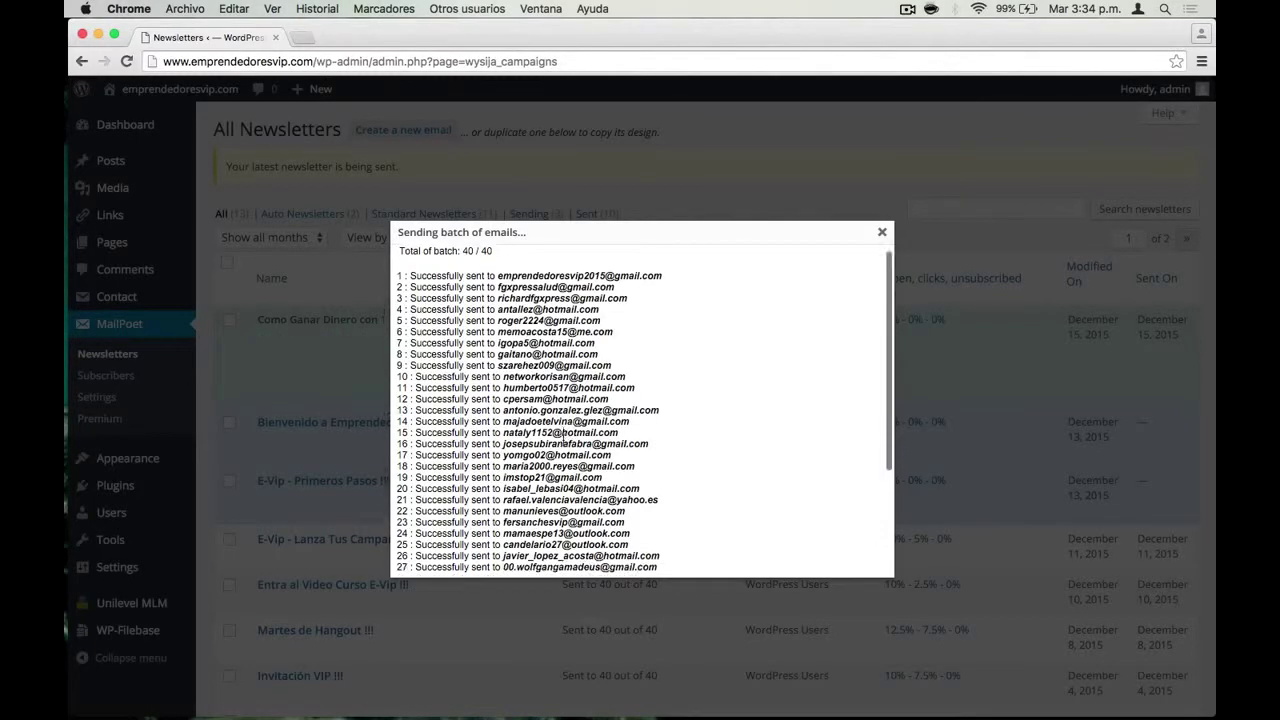
scroll(563, 440, "down", 5)
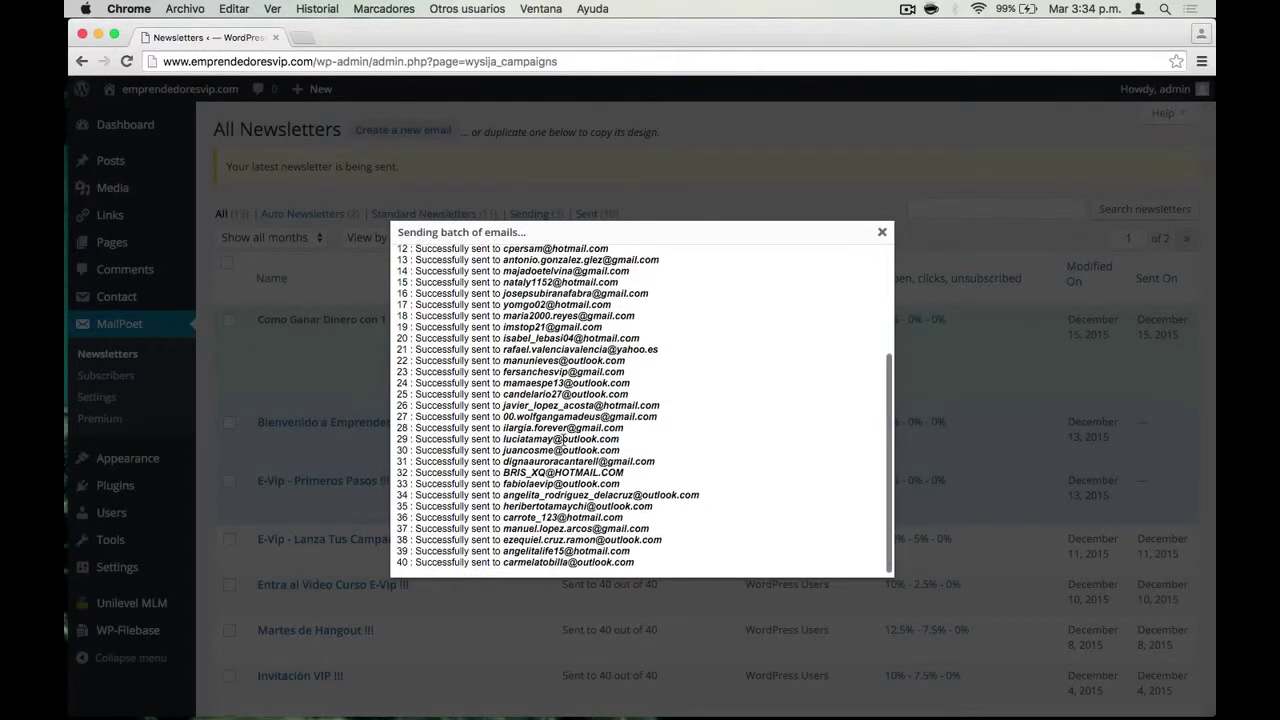
scroll(563, 440, "up", 5)
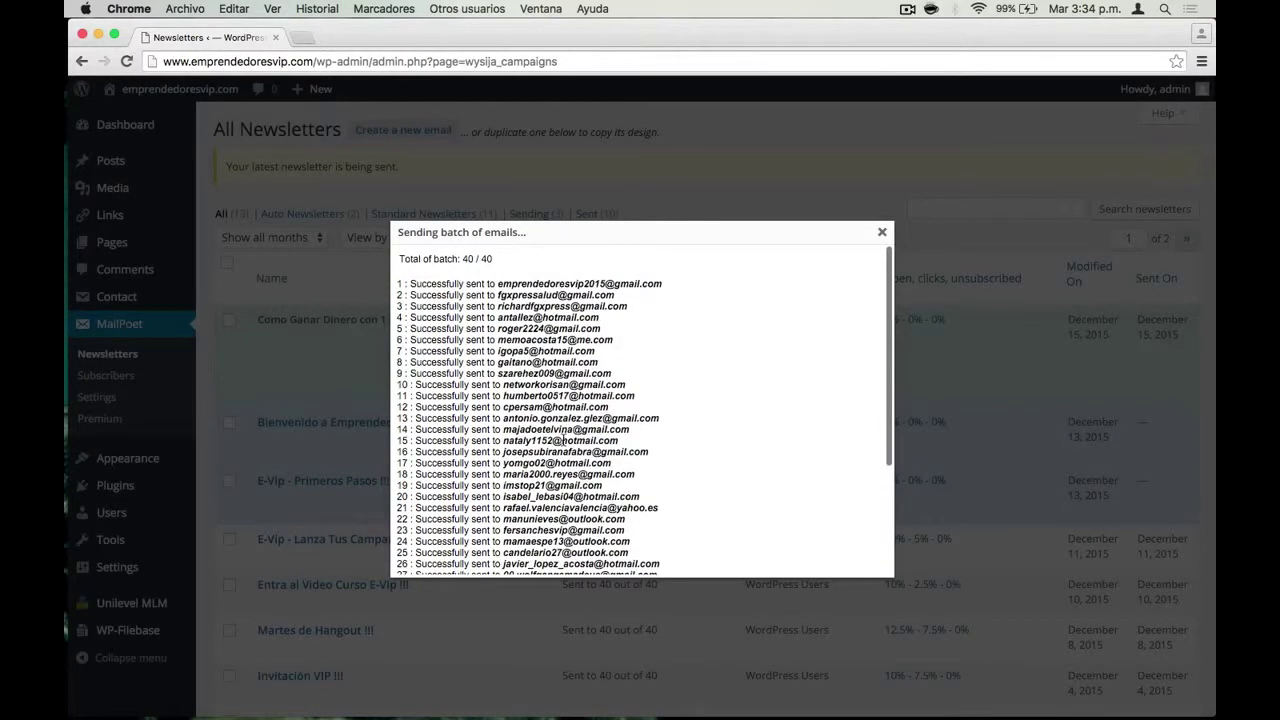
left_click(883, 234)
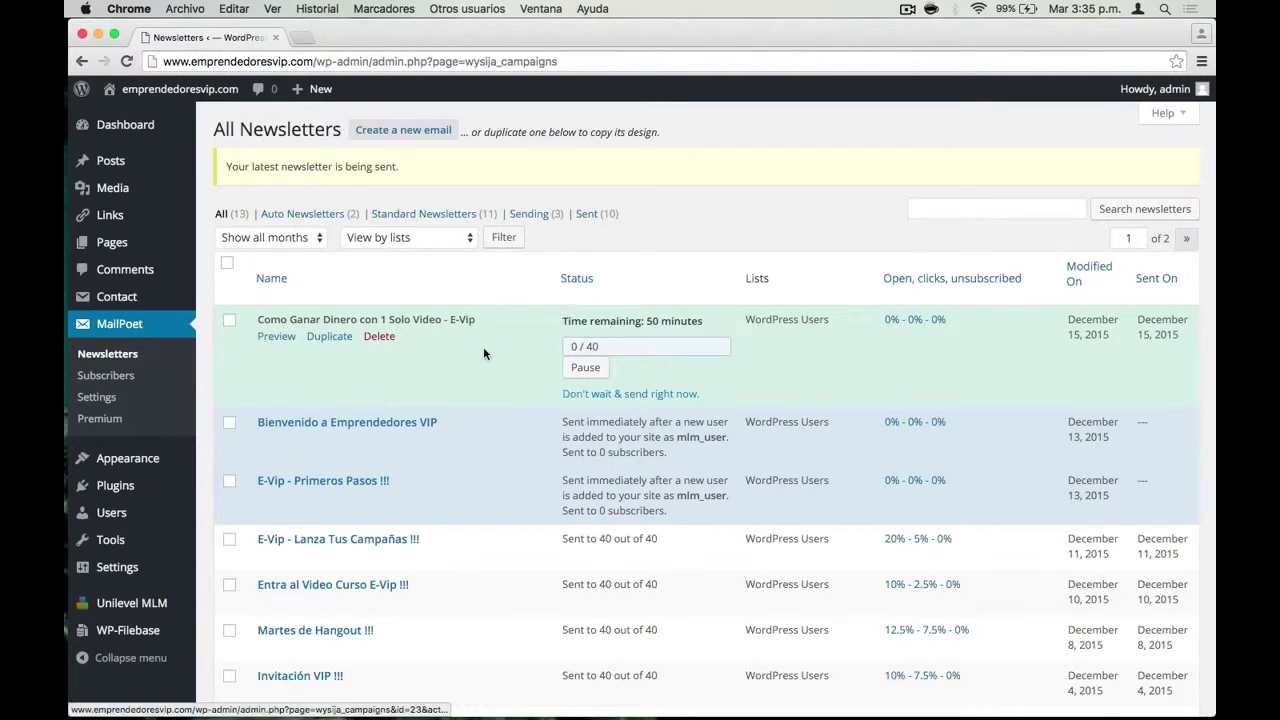
scroll(483, 354, "down", 5)
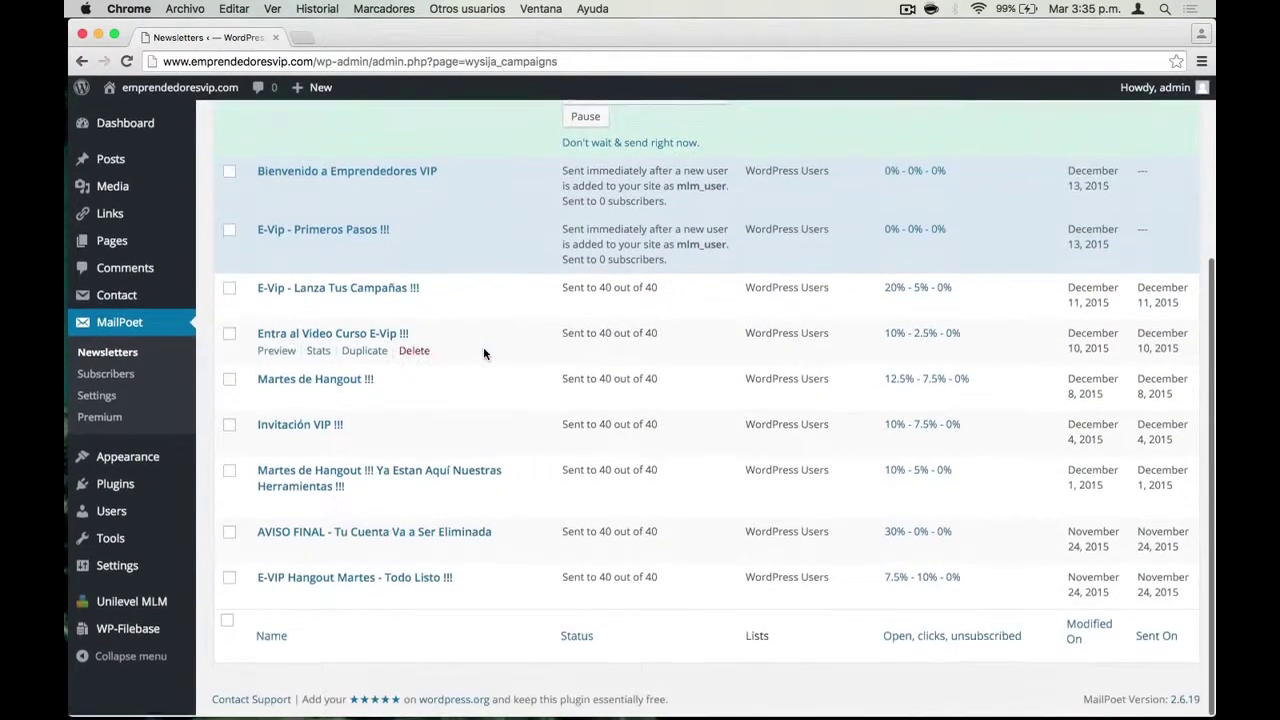
scroll(486, 300, "up", 5)
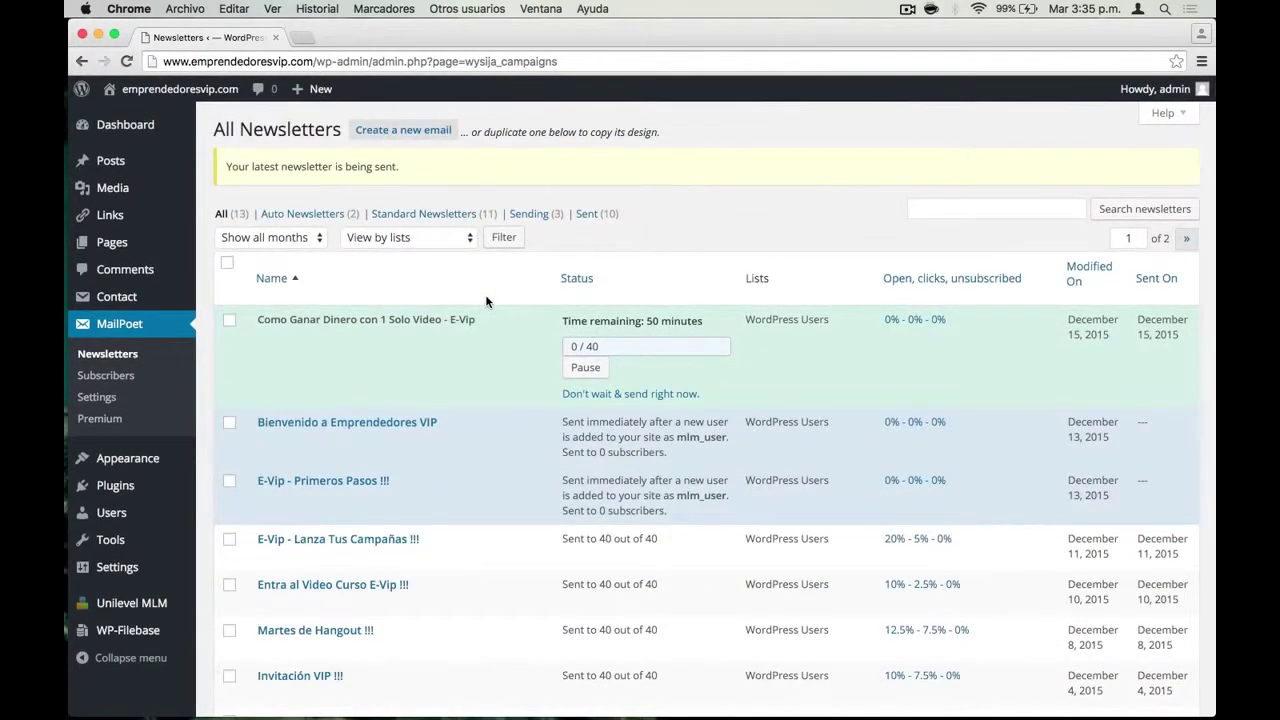
scroll(486, 301, "down", 5)
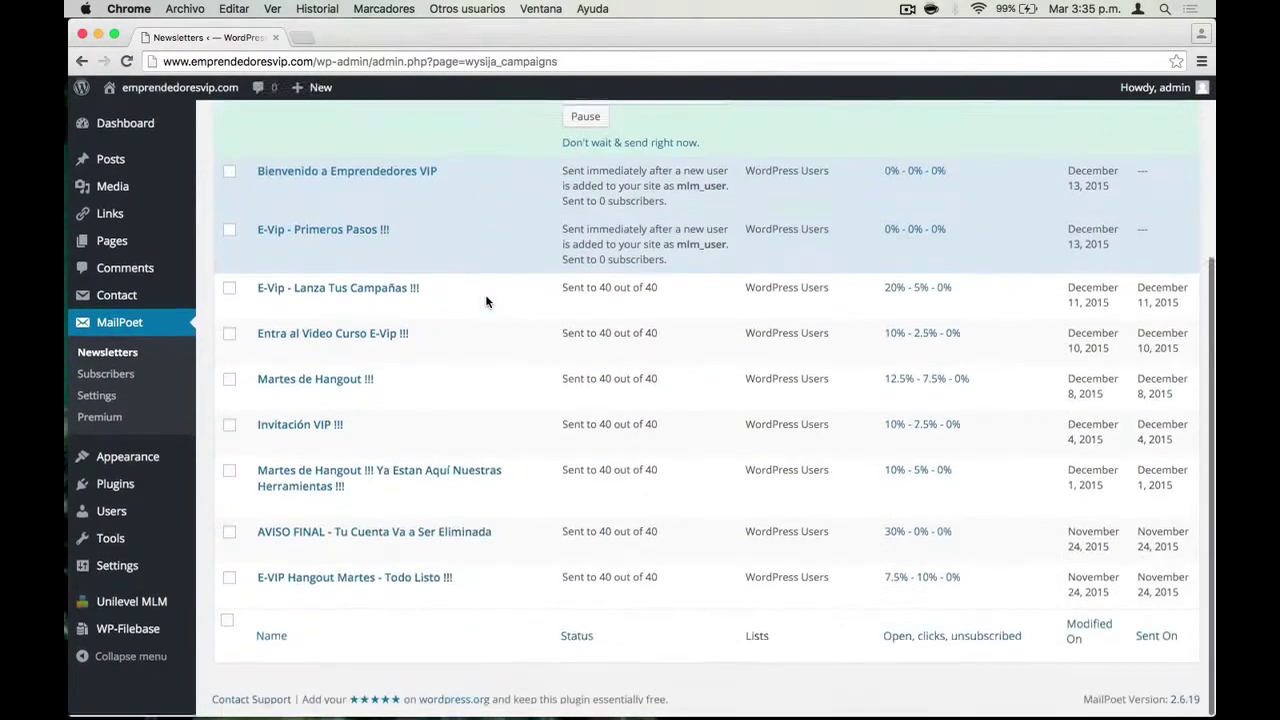